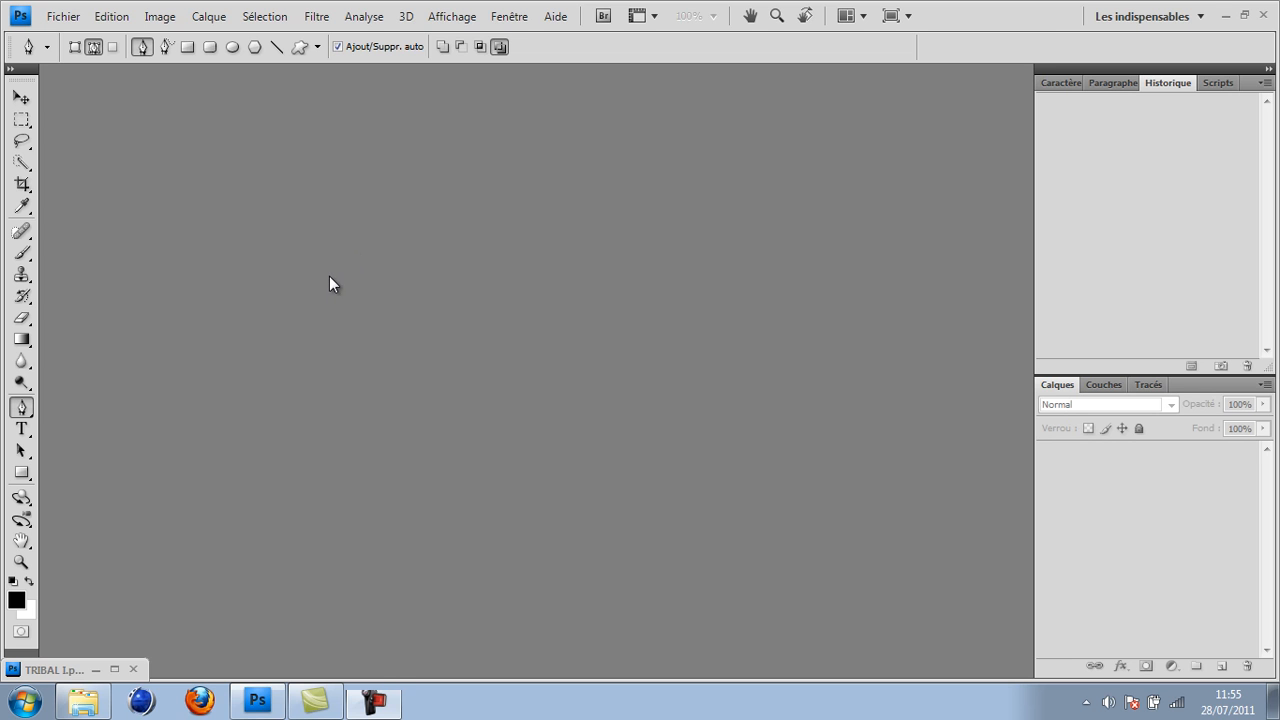
Open TRIBAL II.JPG and convert its locked background into a normal layer
key(ctrl+o)
double_click(612, 150)
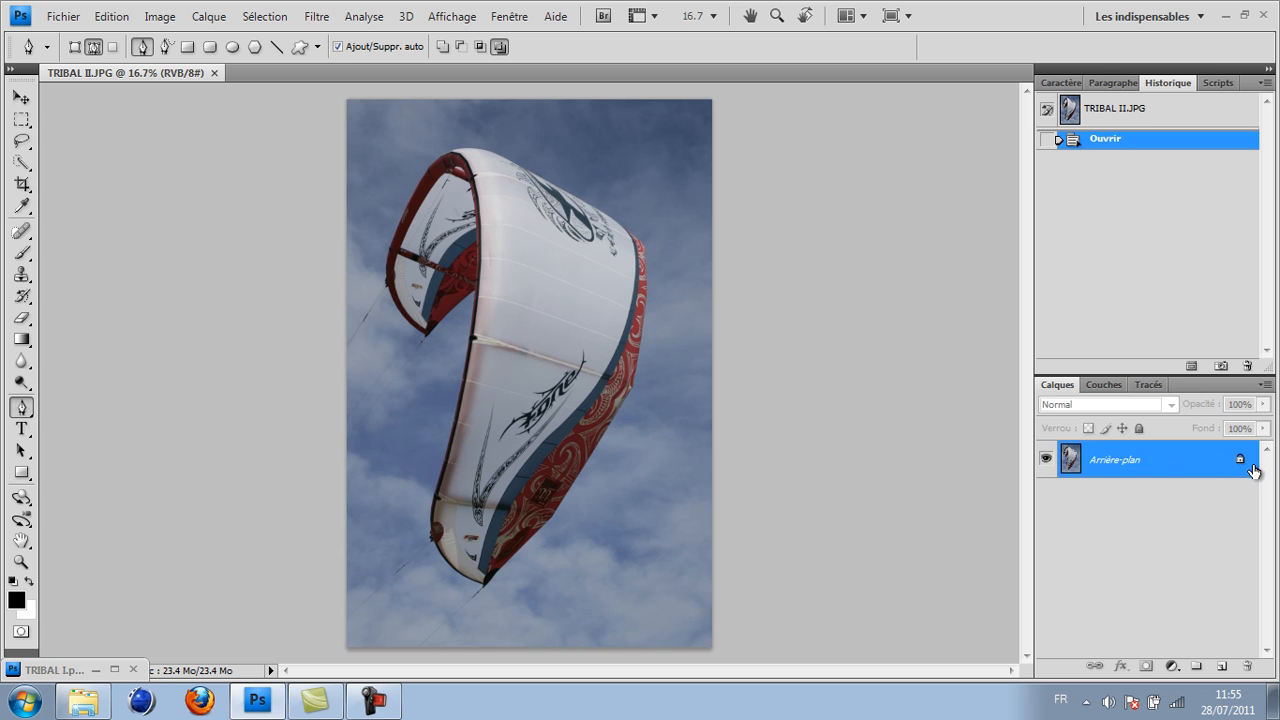
drag(1242, 461, 1249, 667)
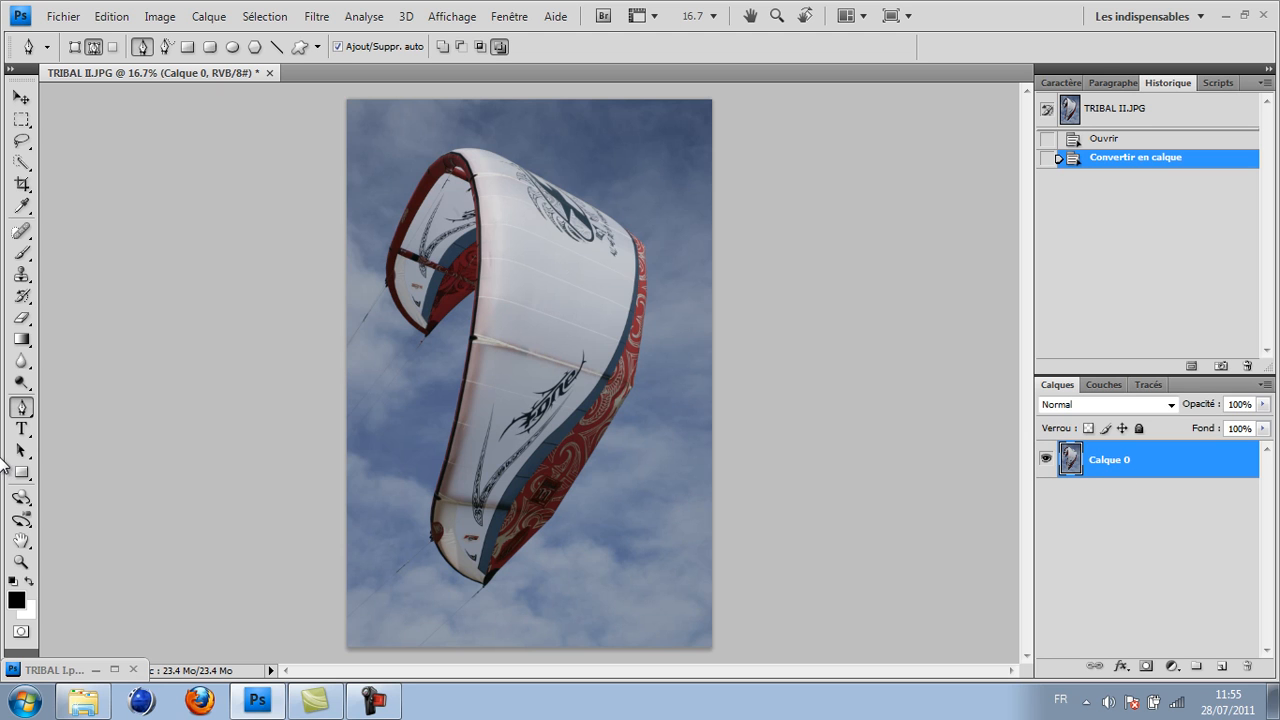
Start a Pen path on the kite's red leading edge below the black strut end, and undo a straight second anchor
mouse_move(17, 430)
scroll(519, 375, up, 4)
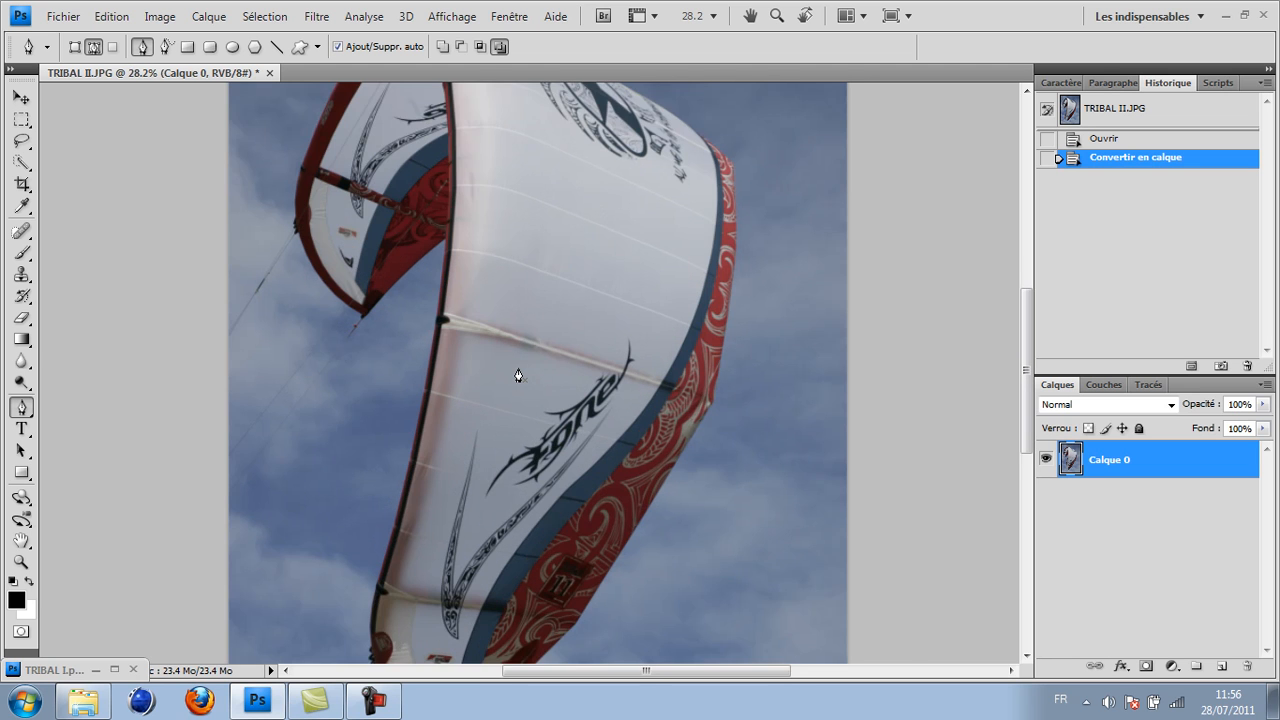
scroll(519, 375, up, 2)
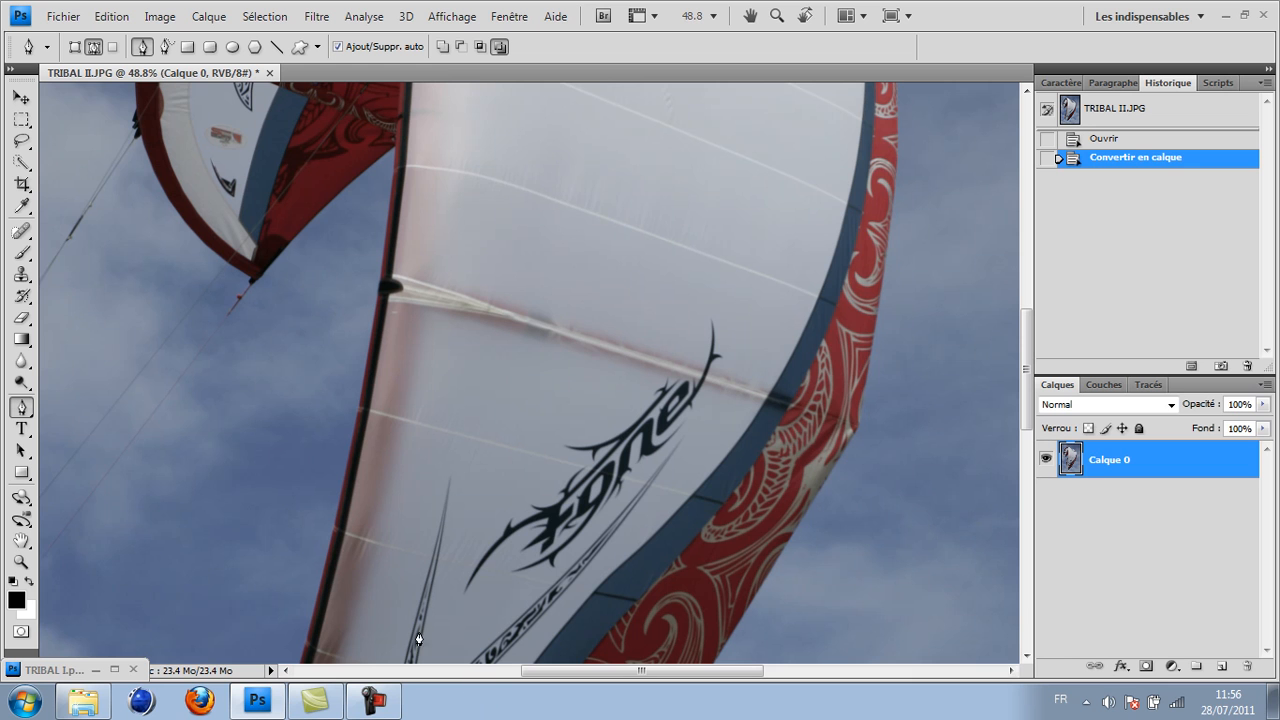
scroll(395, 363, up, 1)
scroll(395, 363, up, 1)
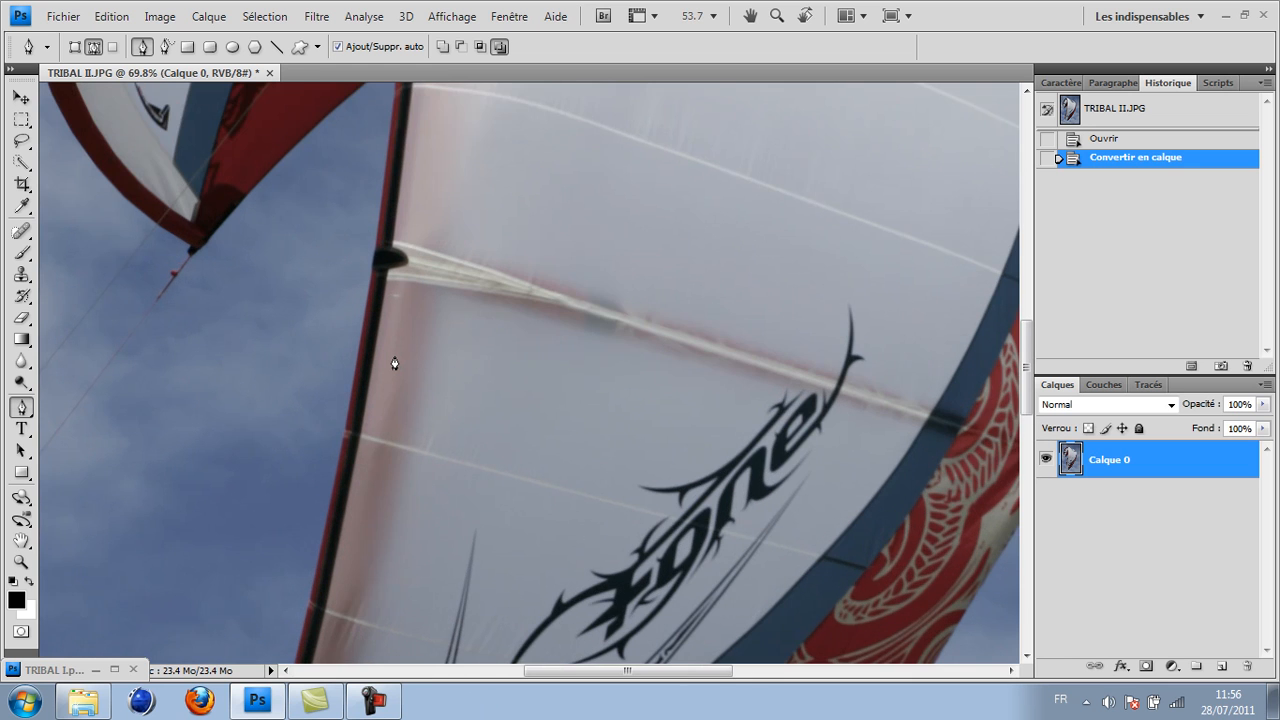
scroll(395, 363, down, 2)
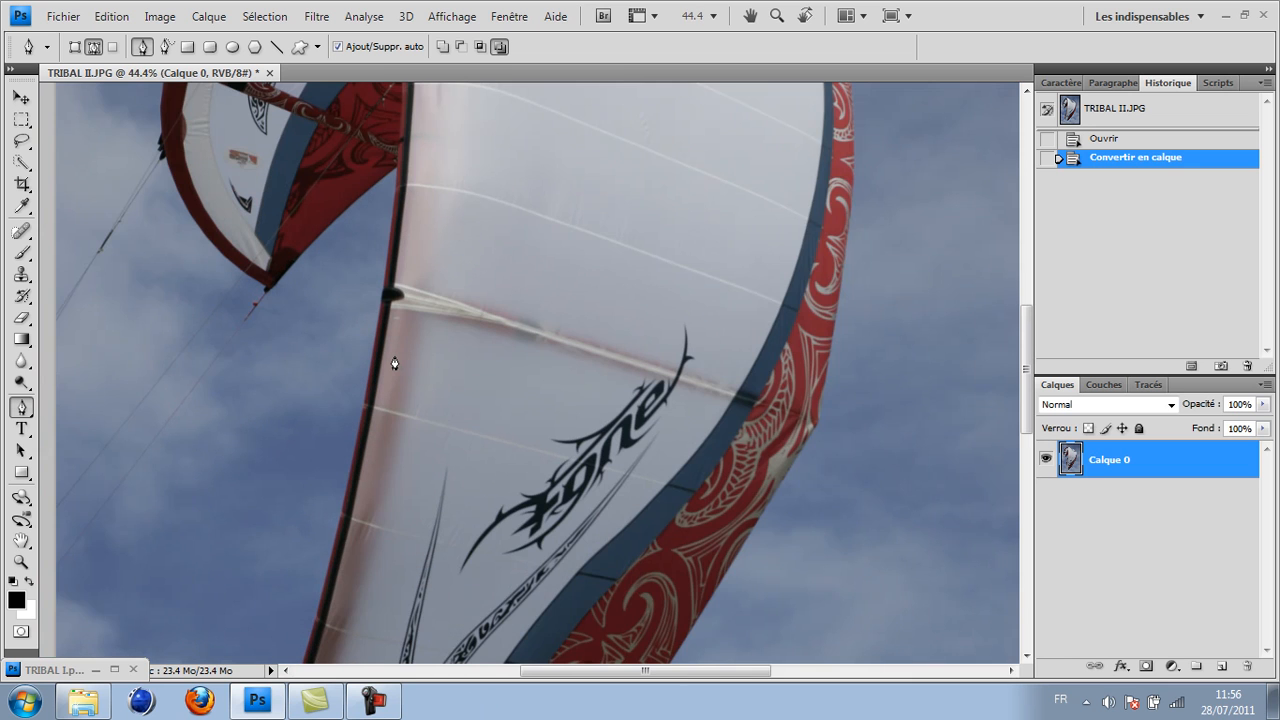
scroll(395, 363, up, 3)
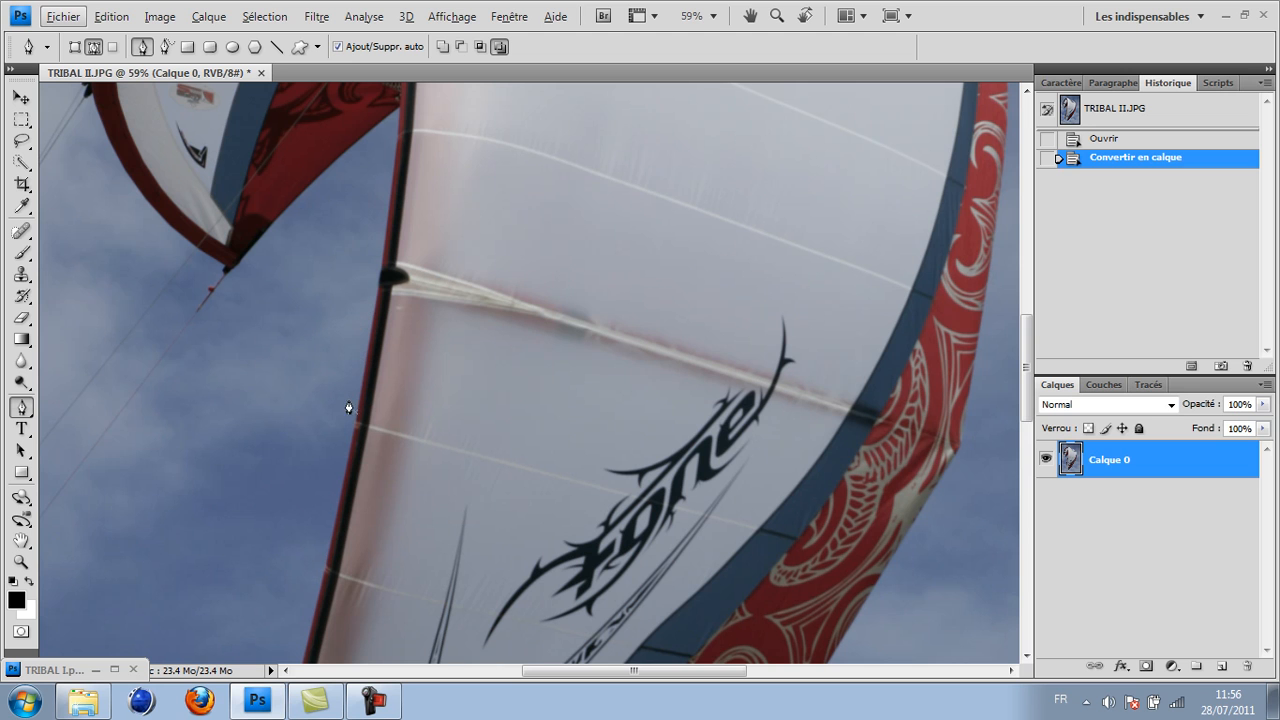
click(327, 566)
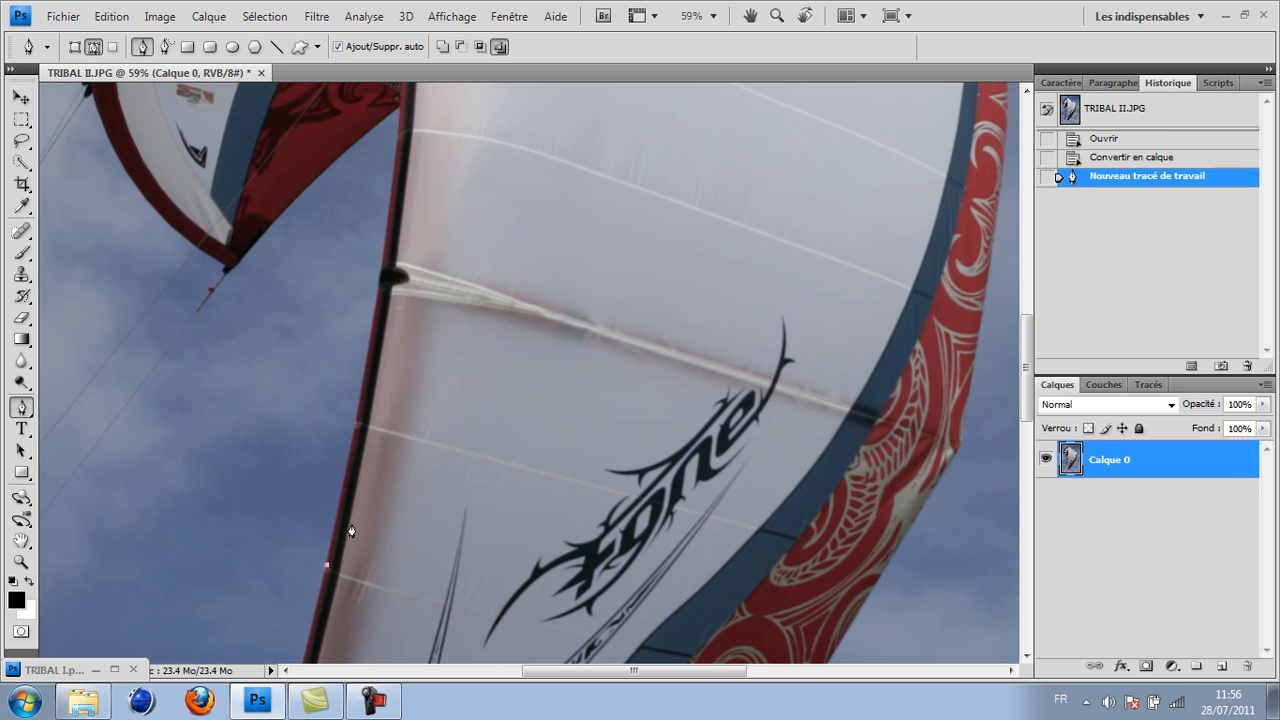
click(366, 364)
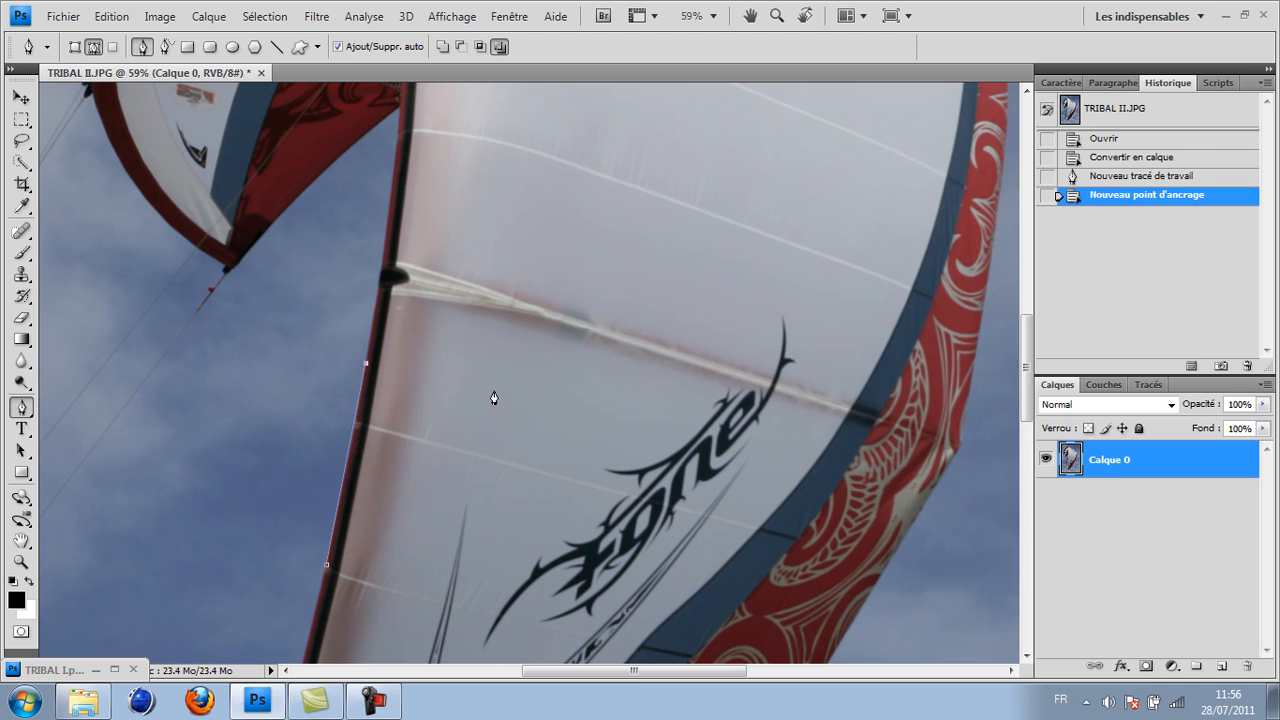
key(ctrl+z)
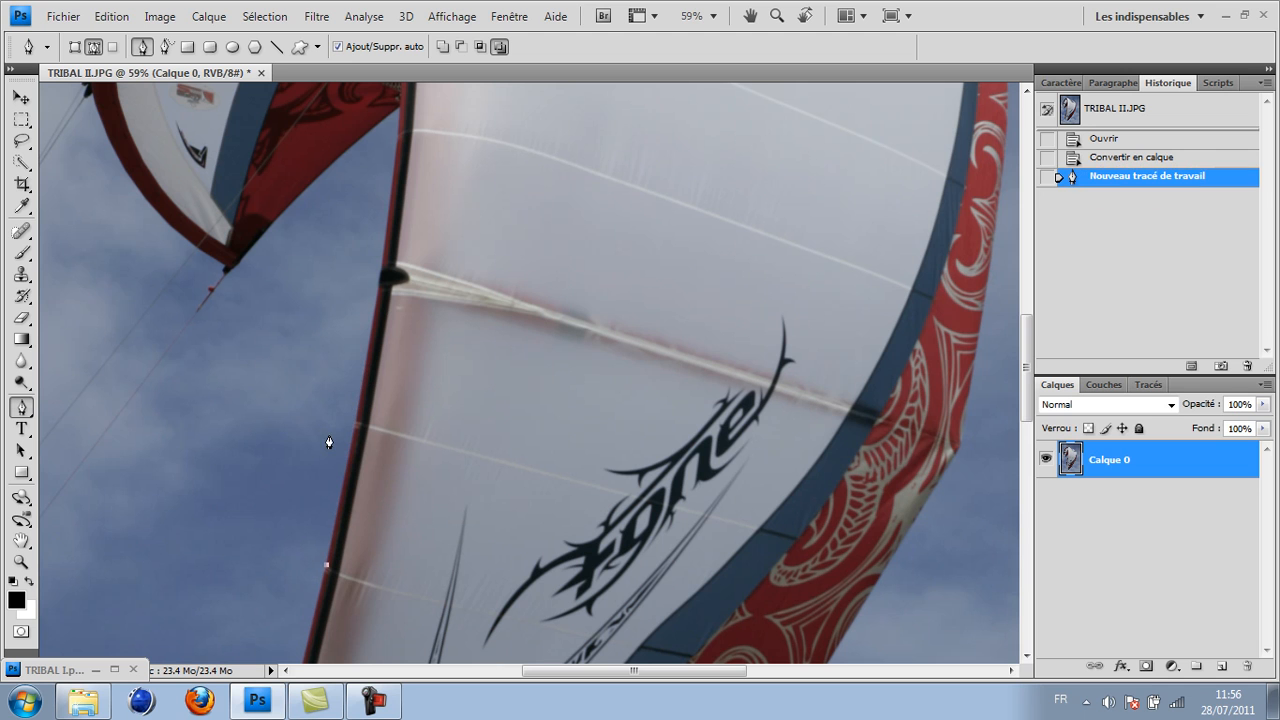
Add two curved anchor points up the red leading edge, the second just above the black strut end
click(360, 405)
drag(360, 405, 369, 346)
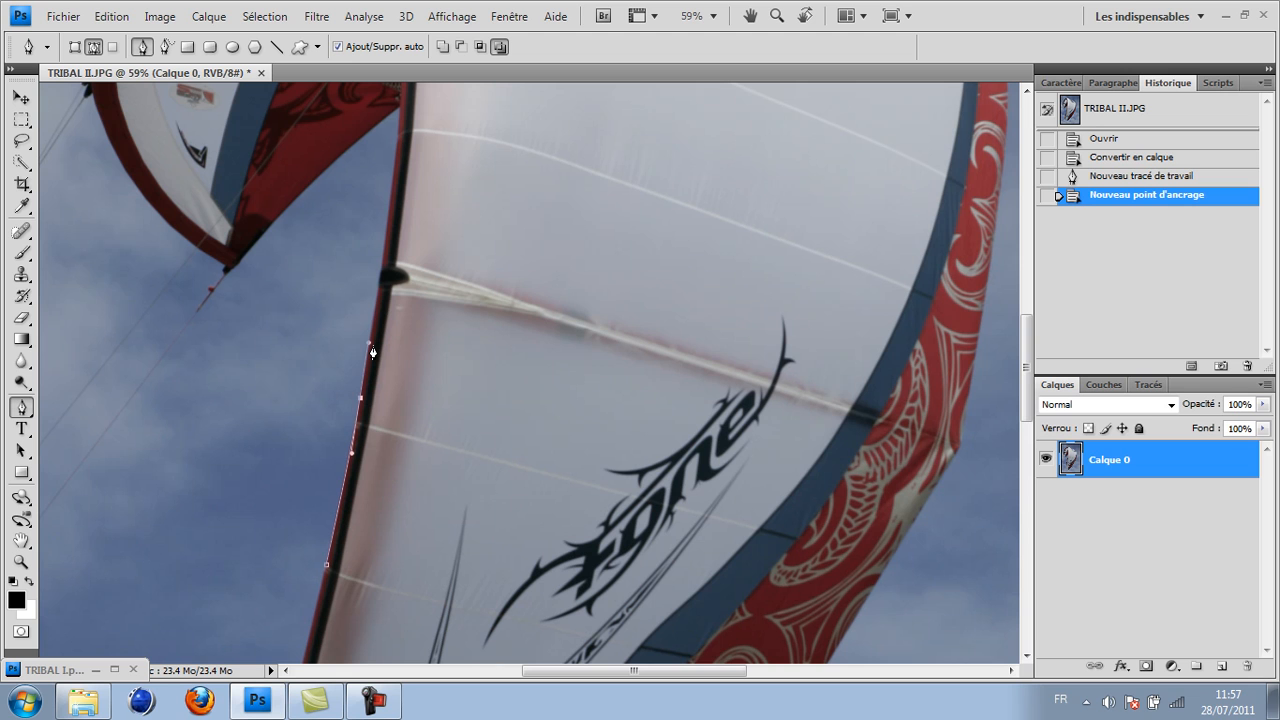
click(386, 245)
drag(386, 245, 409, 194)
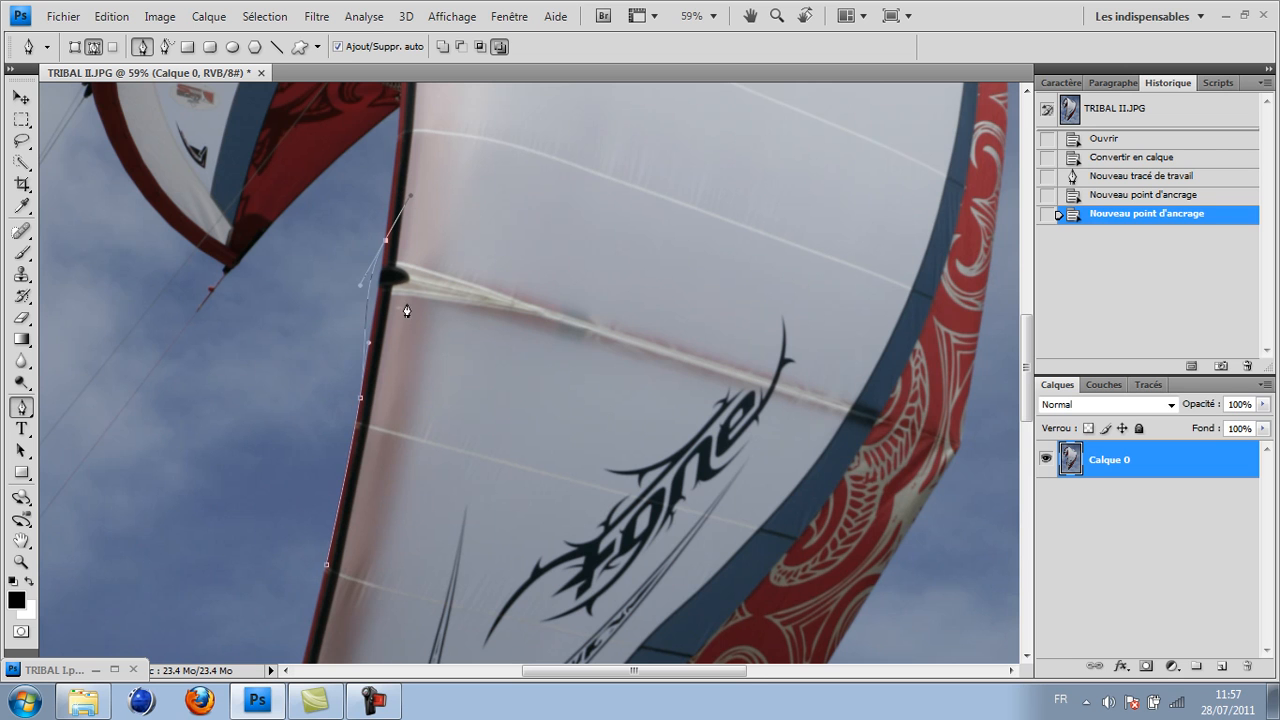
Reposition both direction handles of the anchor above the black strut end so the curve follows the leading edge
scroll(415, 322, up, 1)
scroll(415, 322, up, 3)
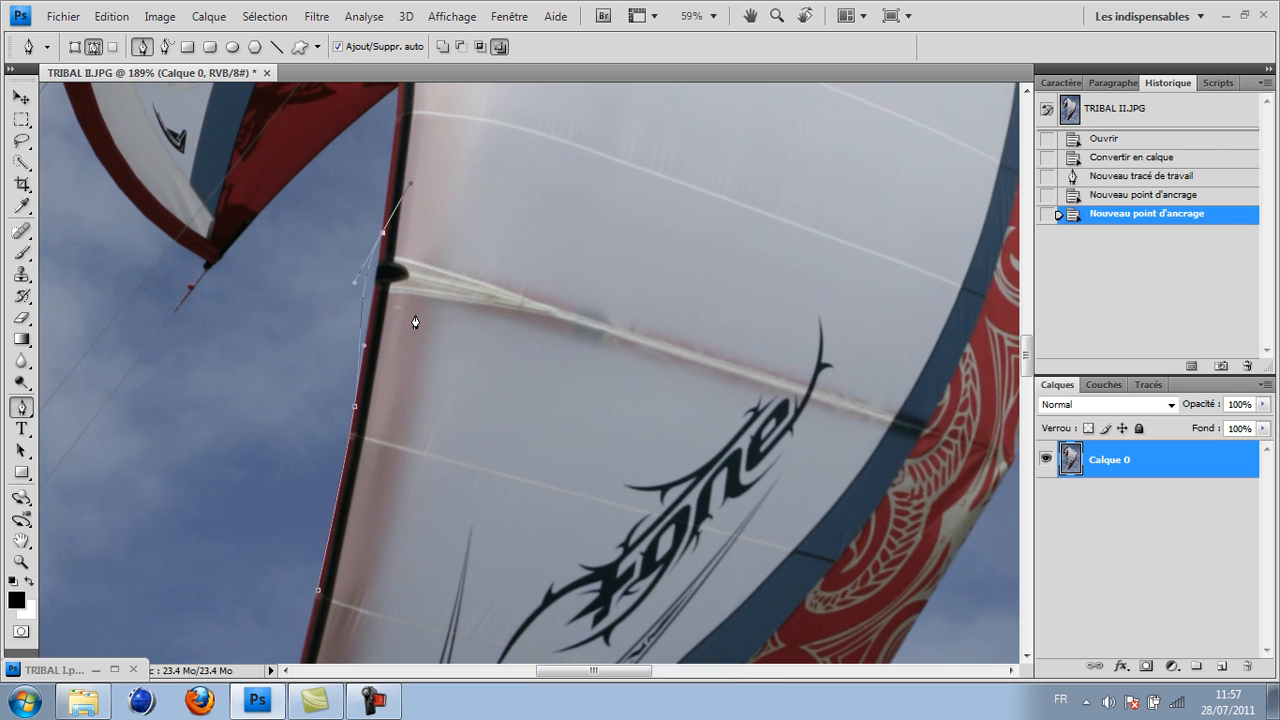
drag(391, 364, 417, 371)
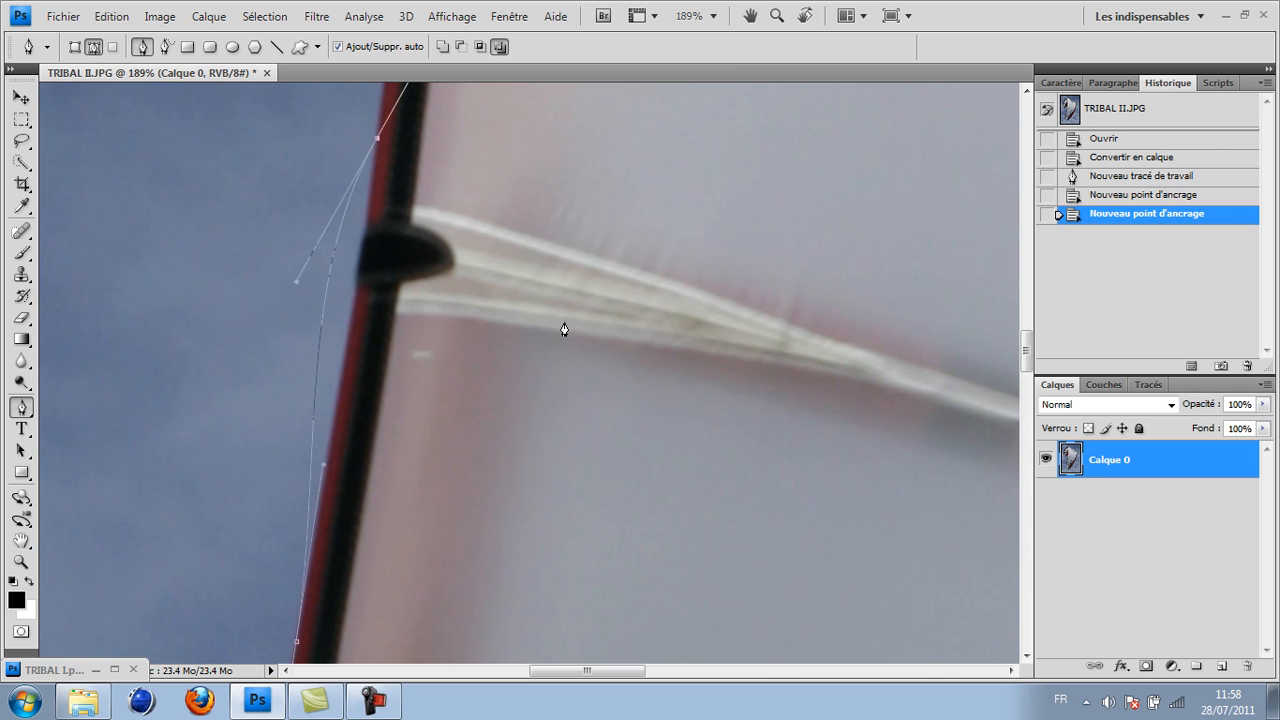
scroll(561, 331, down, 2)
scroll(561, 331, down, 1)
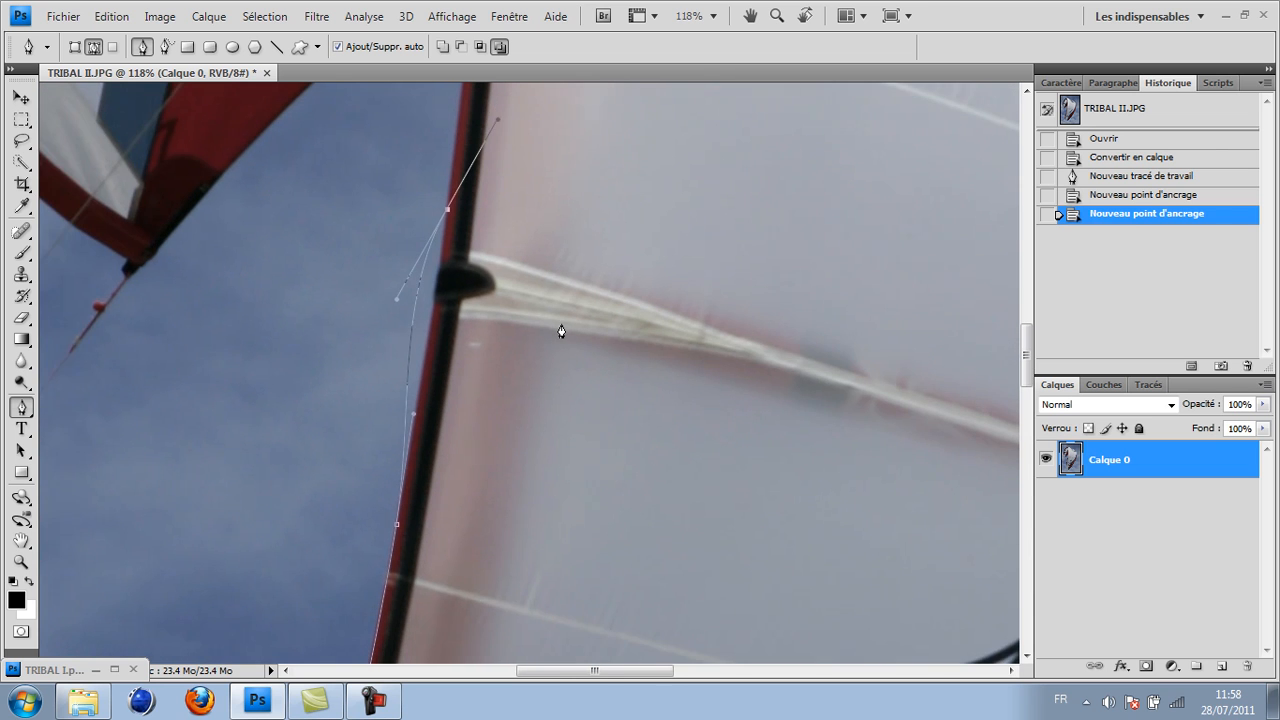
scroll(557, 358, up, 1)
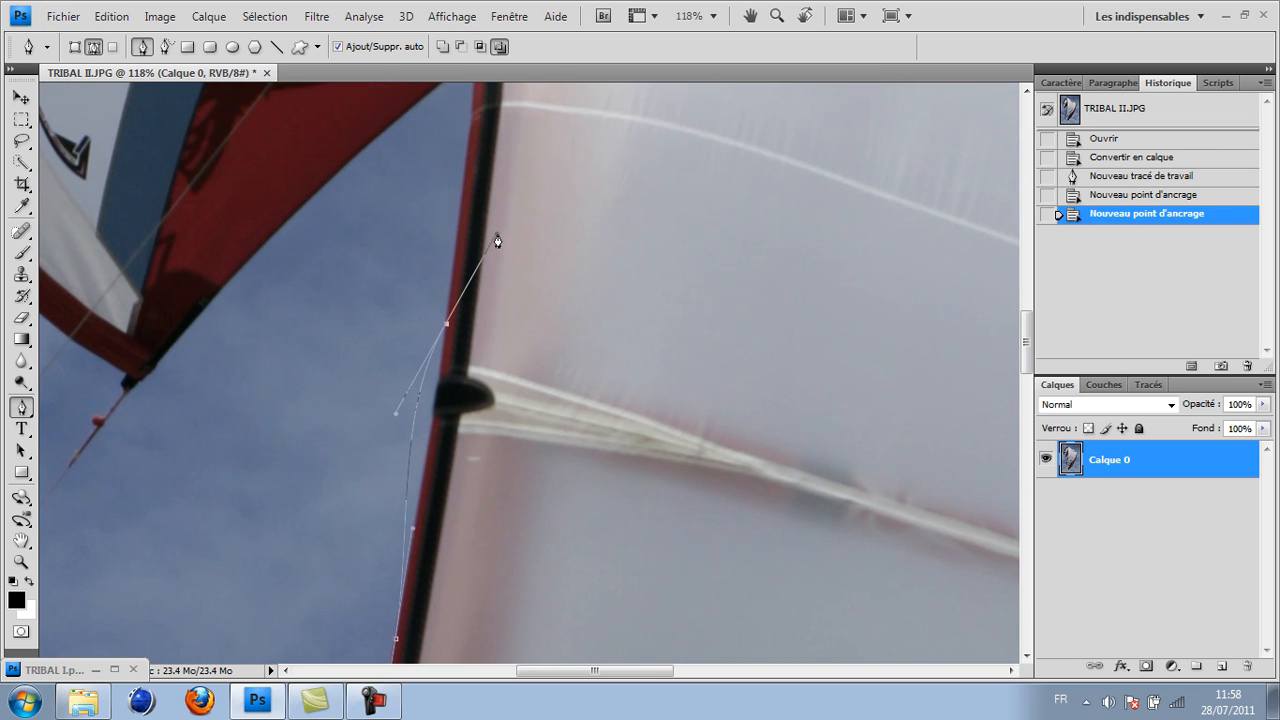
key(alt)
drag(501, 238, 460, 230)
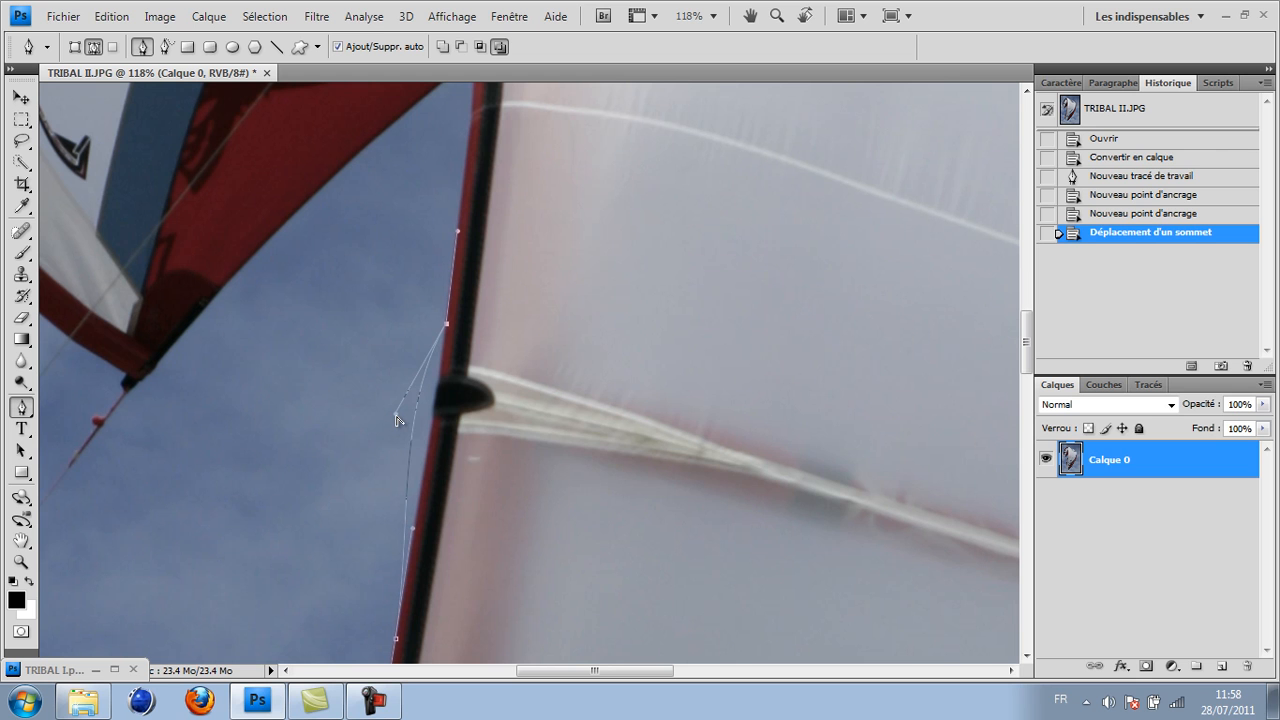
drag(396, 416, 426, 421)
drag(431, 416, 431, 416)
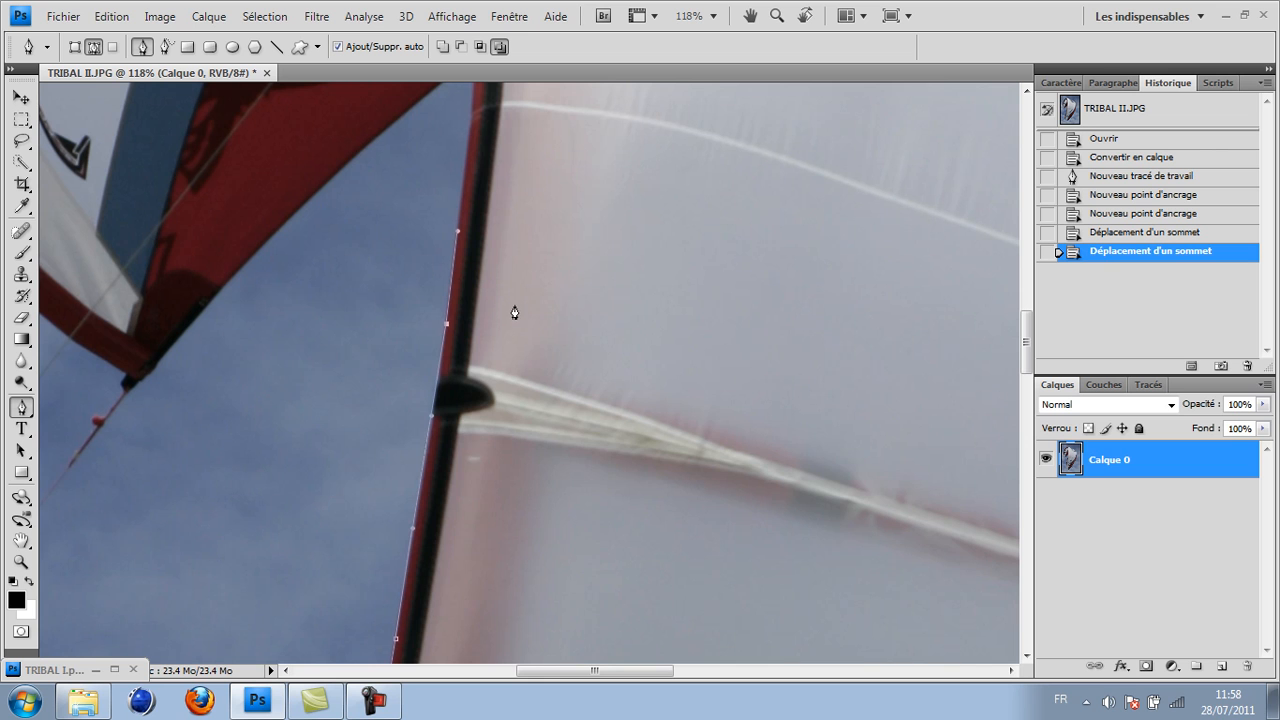
Add anchors at the corner where the two kite sections meet and on the red canopy edge, bending the corner handle along that edge
scroll(515, 380, up, 5)
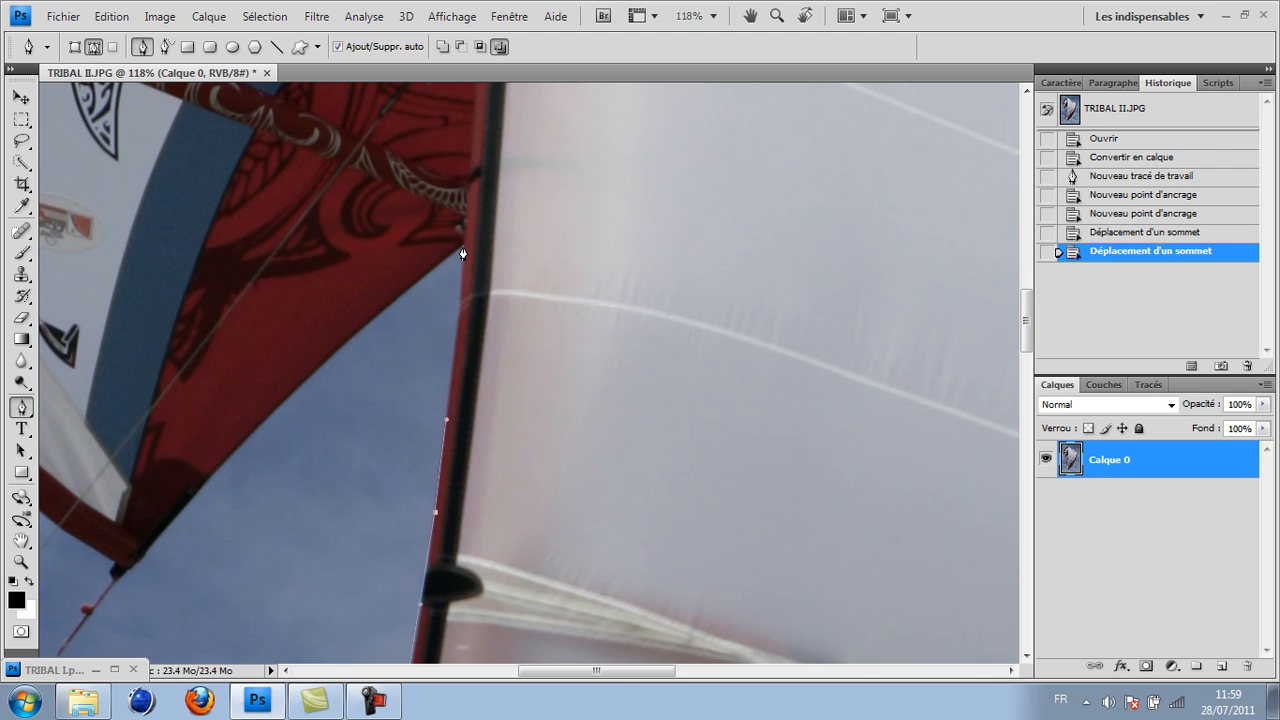
click(463, 247)
drag(463, 247, 464, 192)
click(464, 195)
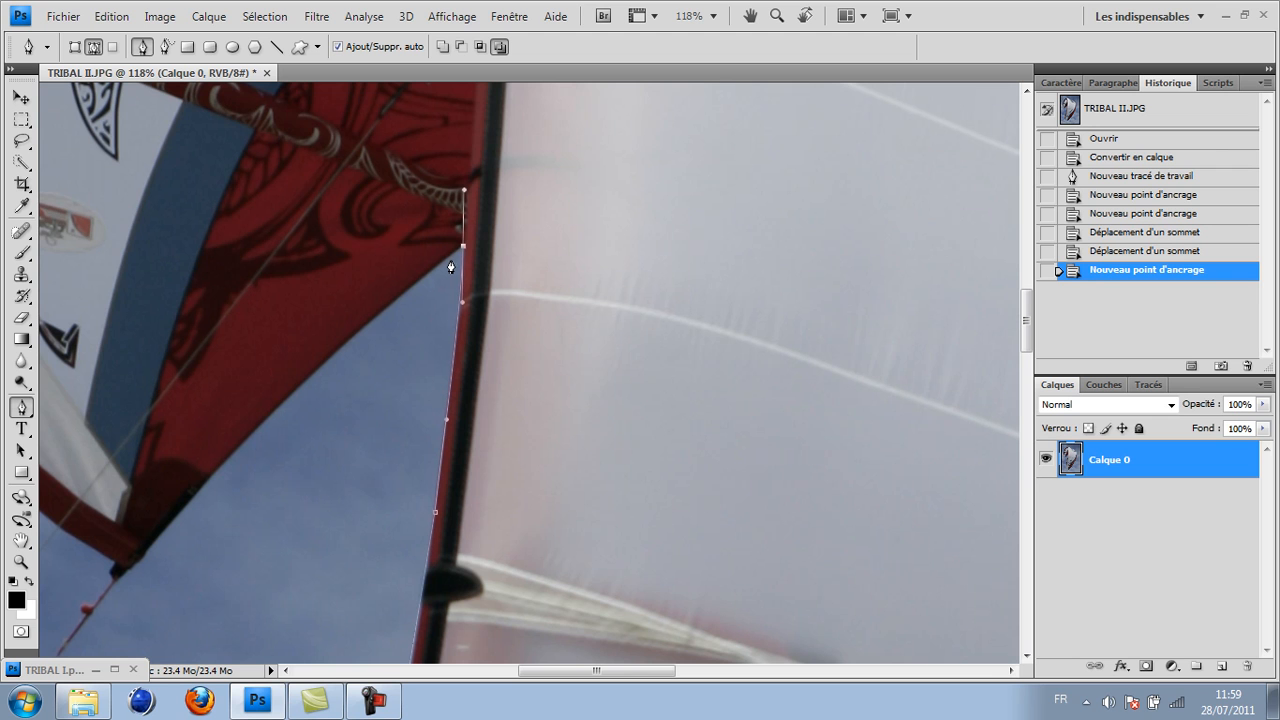
click(358, 334)
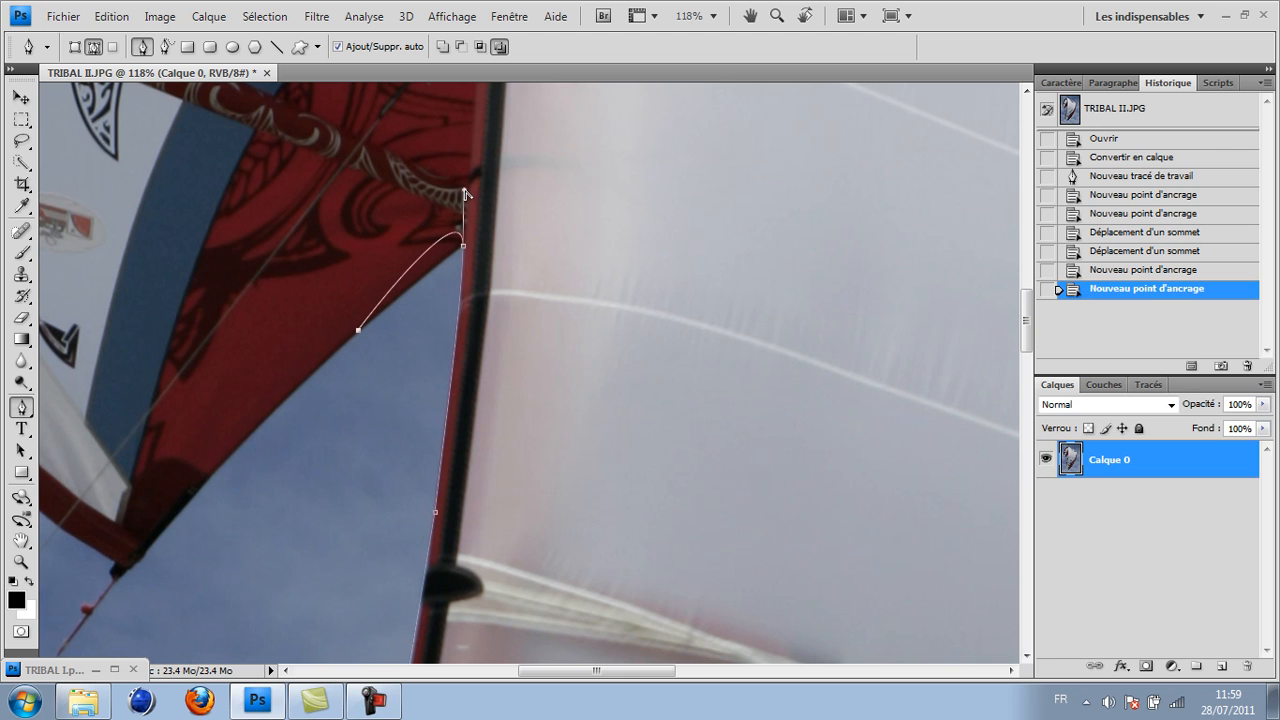
drag(465, 193, 437, 264)
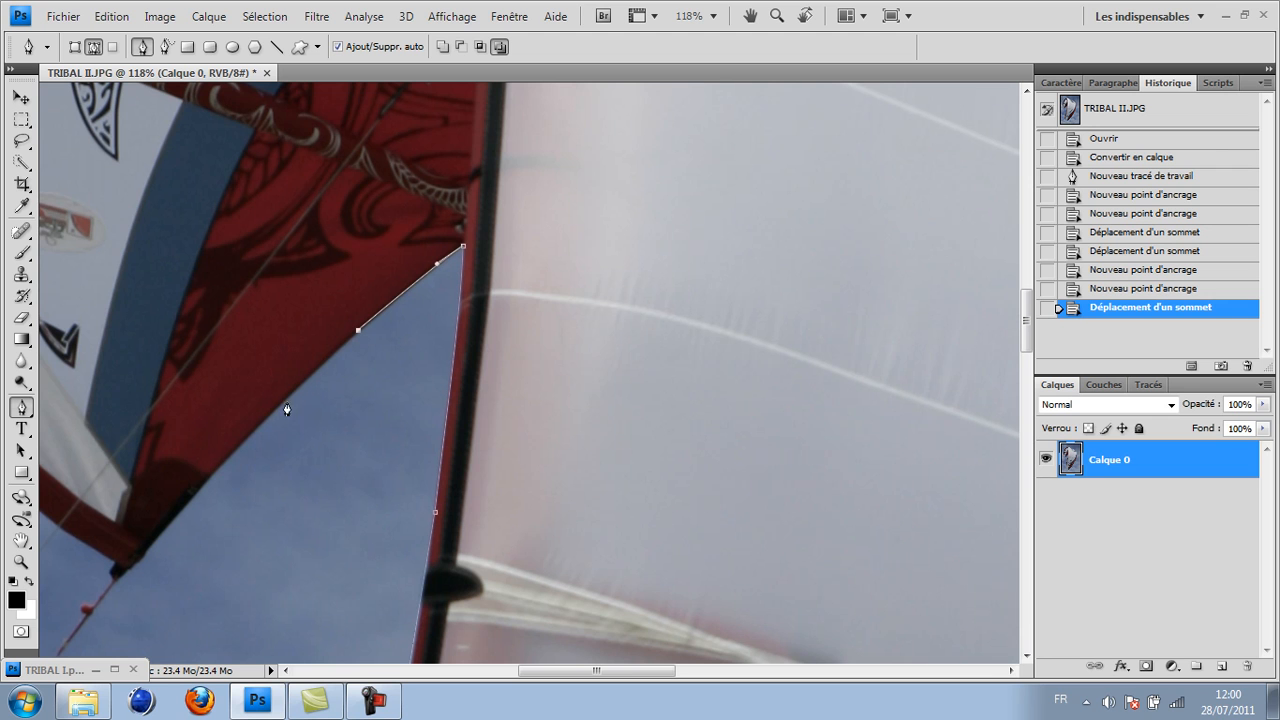
Continue the path down the red canopy edge to the pointed wing tip, adjusting the anchor handles toward the next segments
drag(260, 424, 222, 456)
click(222, 459)
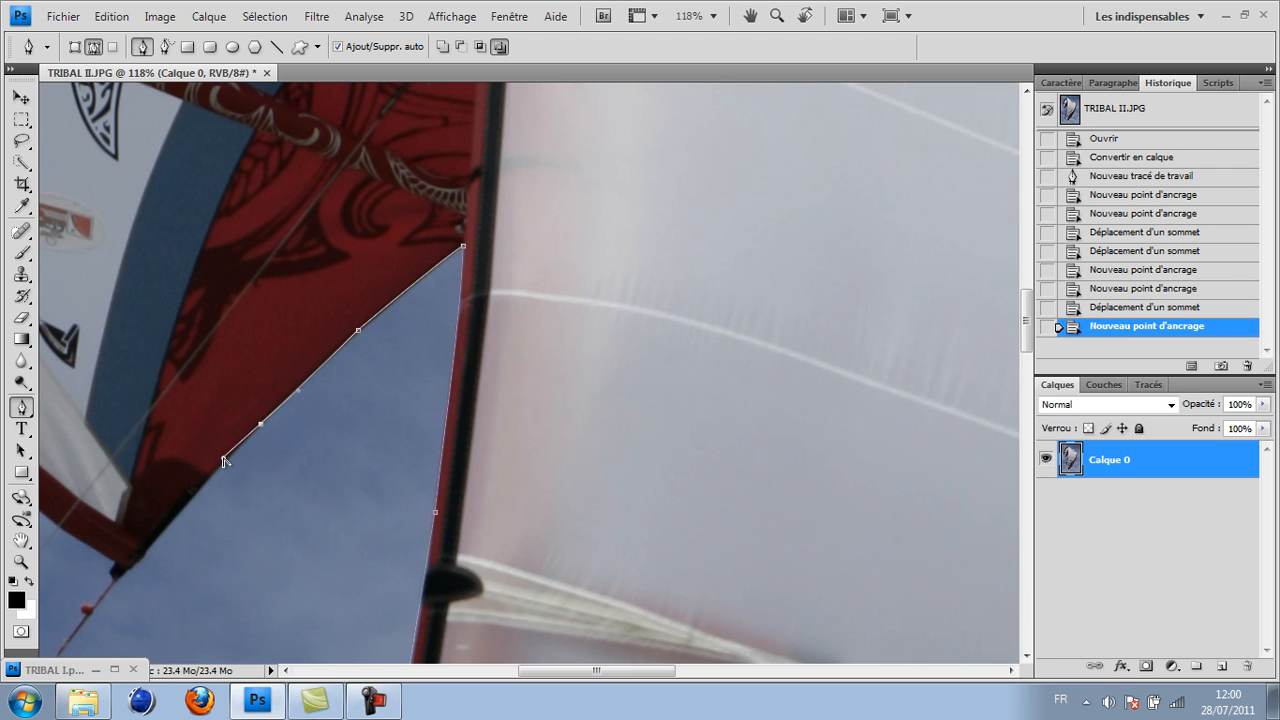
drag(227, 460, 533, 282)
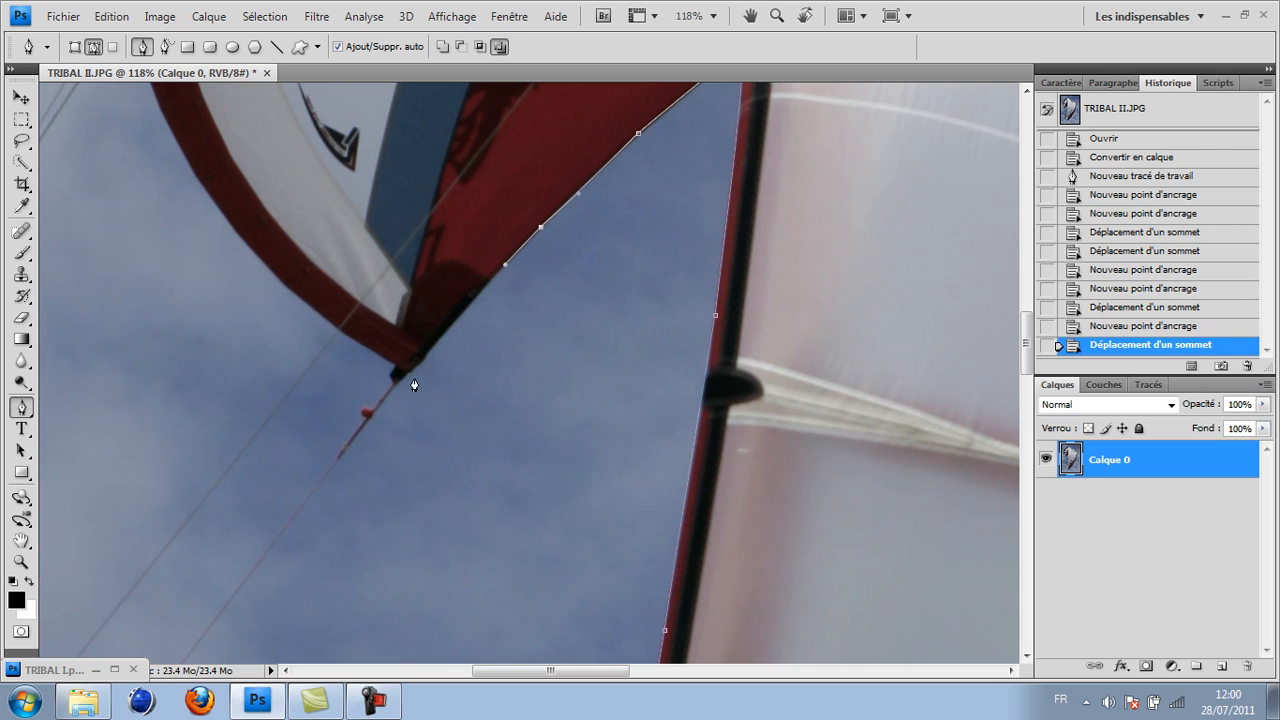
drag(668, 352, 560, 400)
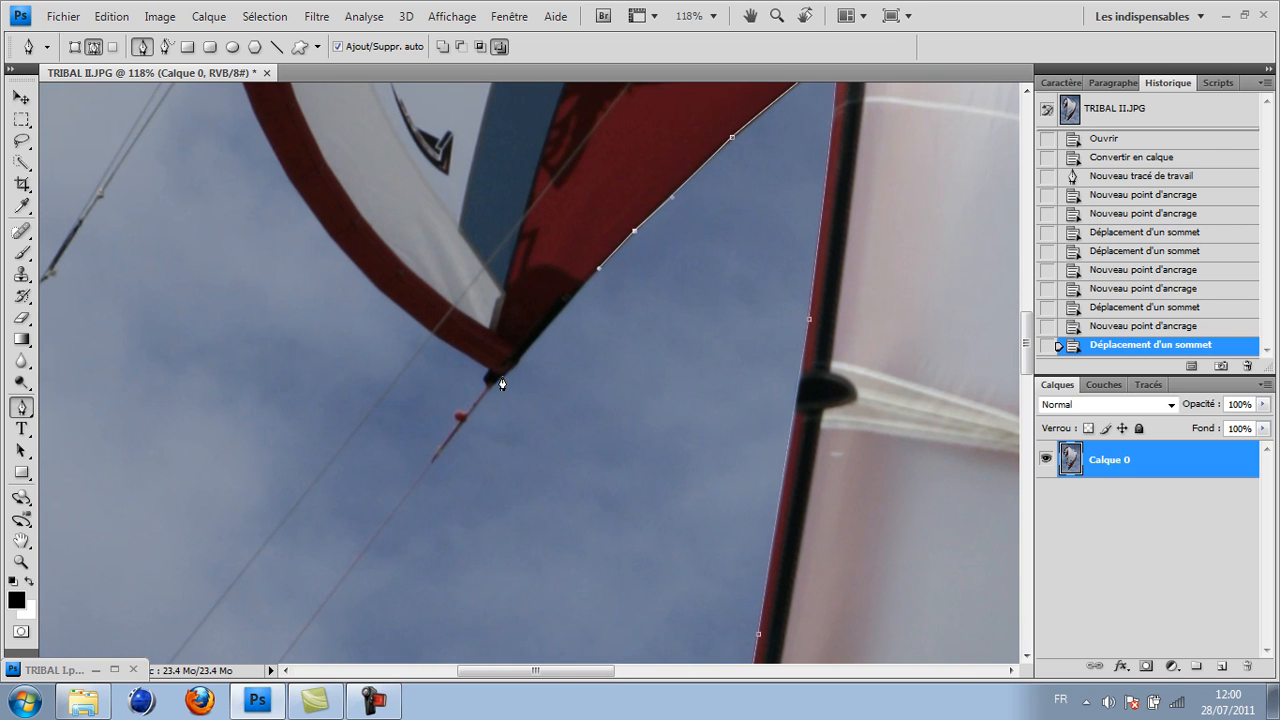
drag(502, 378, 490, 384)
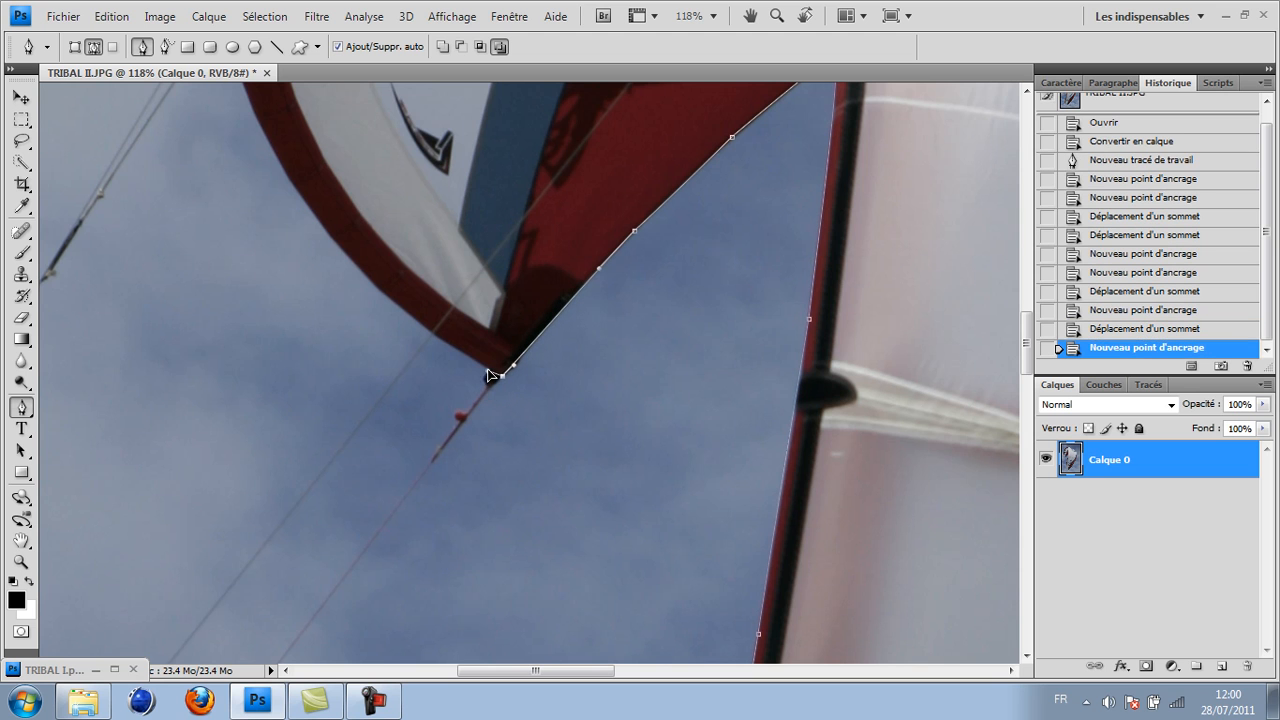
alt+click(495, 375)
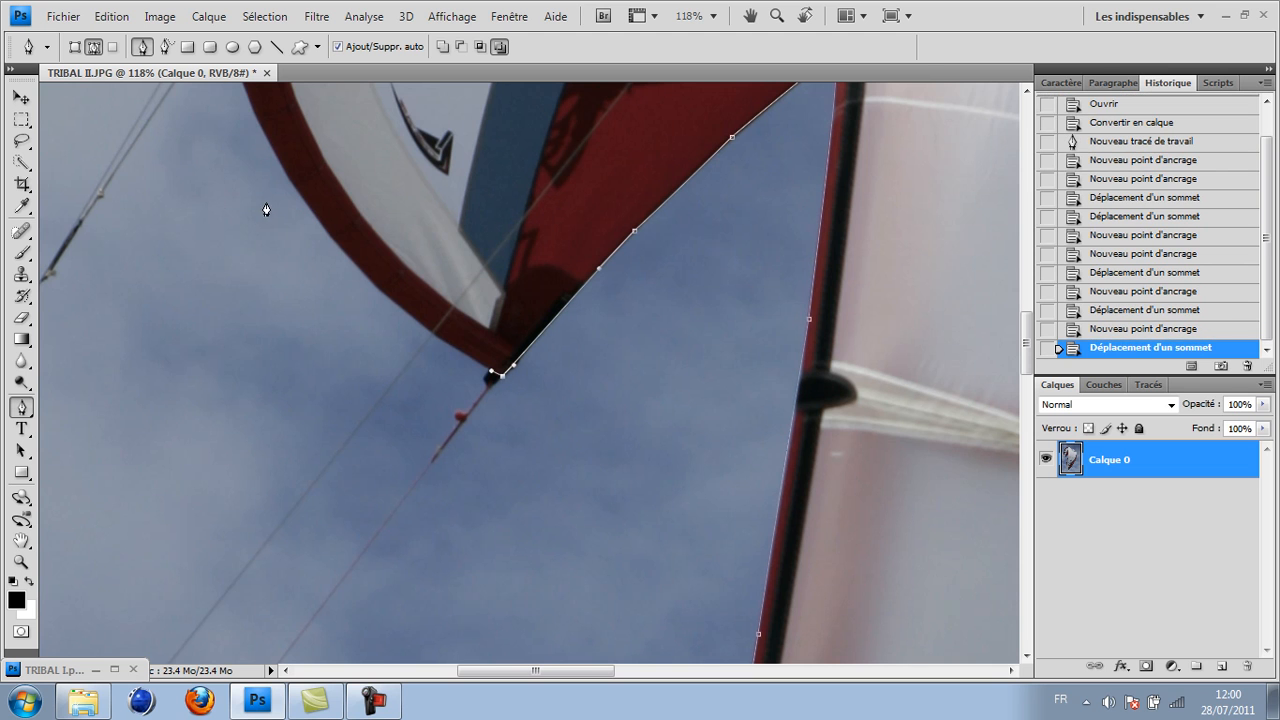
Trace up the outer red edge from the wing tip with two curved anchors, shortening the first one's outgoing handle
drag(316, 216, 263, 132)
drag(368, 181, 505, 495)
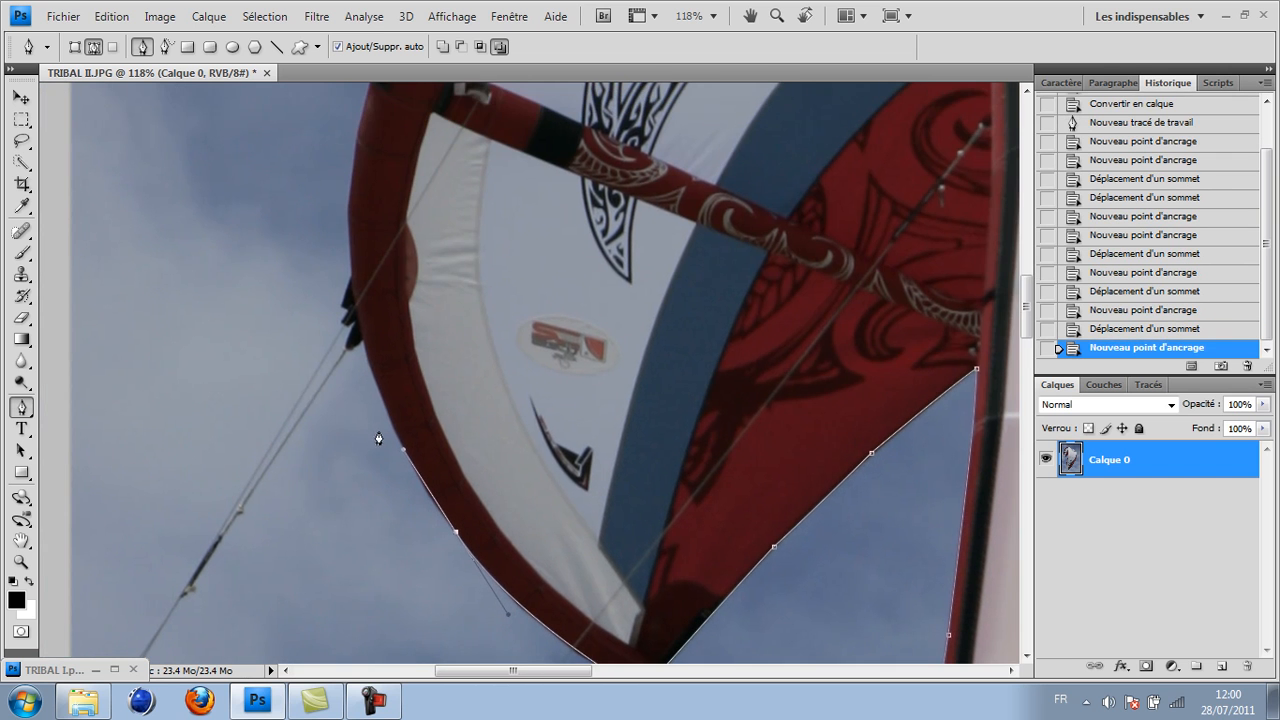
drag(405, 455, 432, 495)
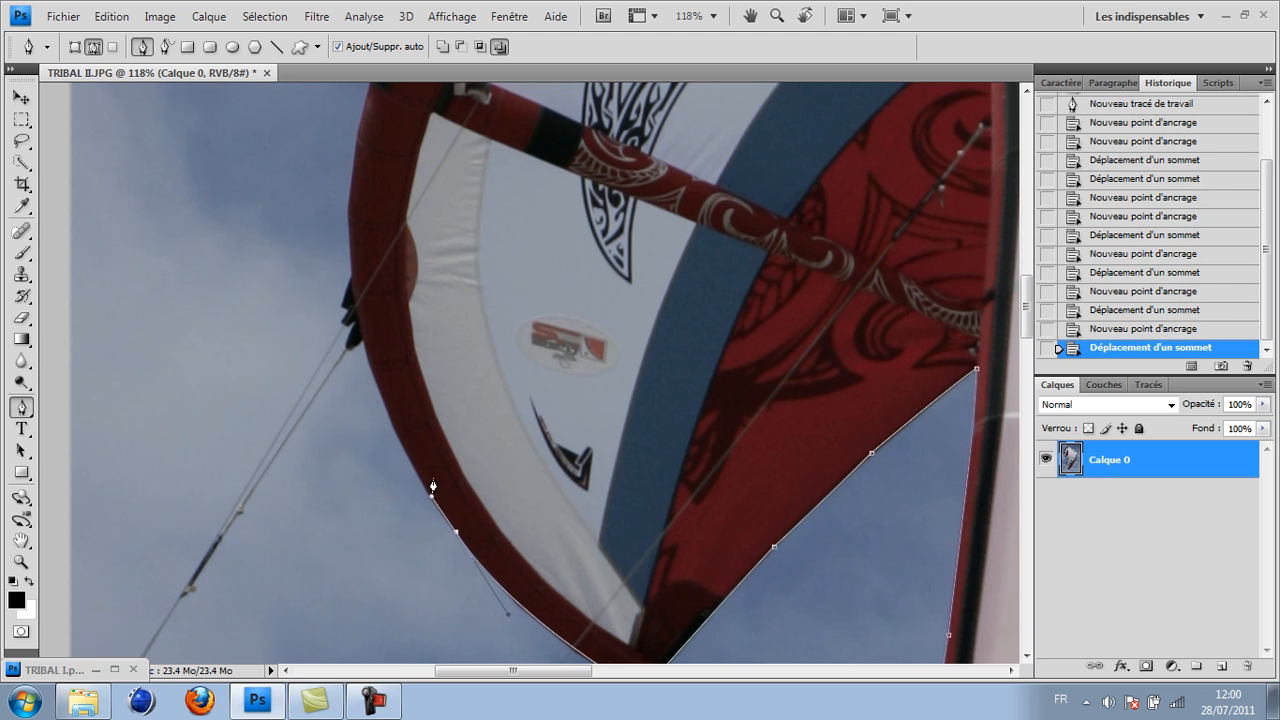
drag(377, 380, 348, 305)
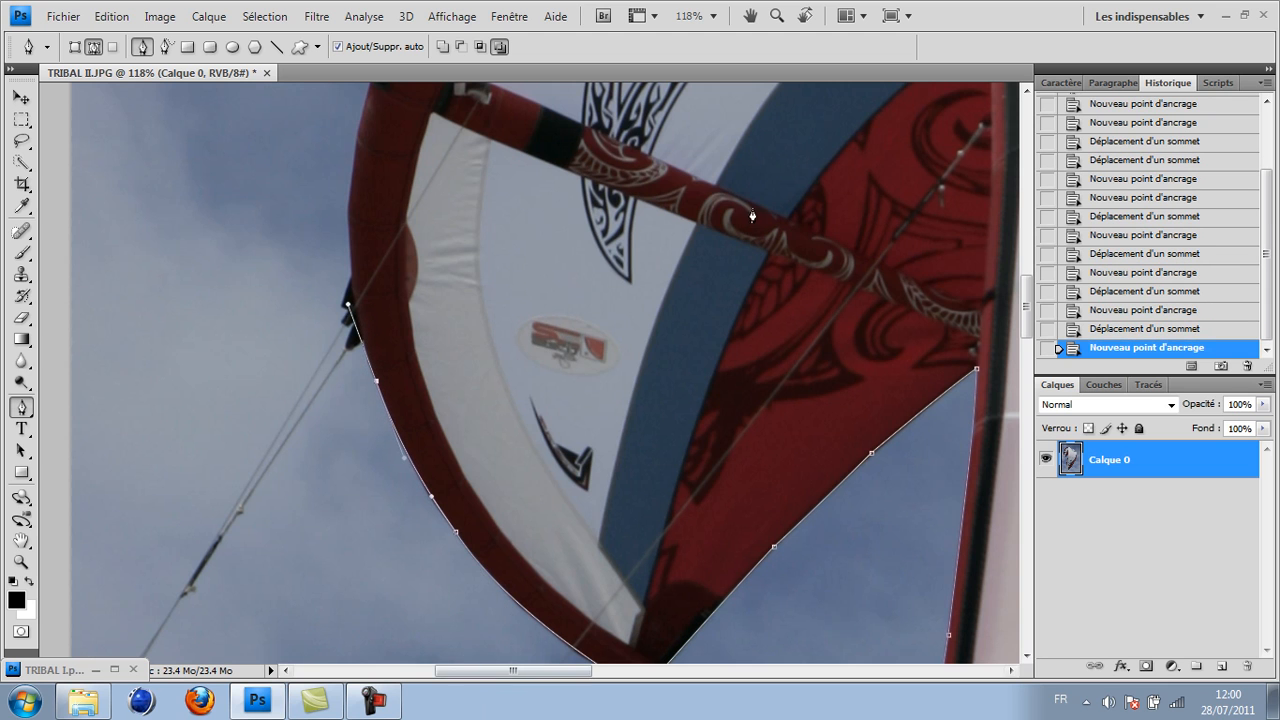
Close TRIBAL II.JPG without saving, and restore the minimized TRIBAL I.psd as a docked document showing its kite path
click(267, 73)
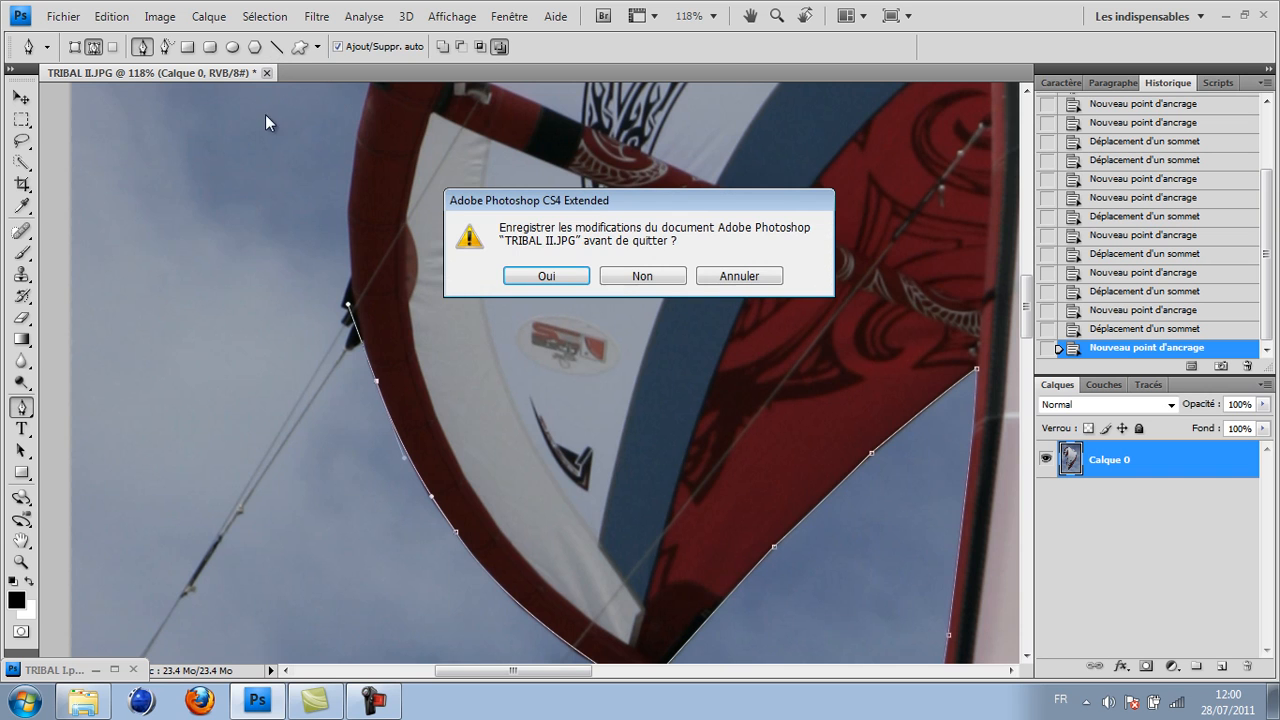
click(640, 276)
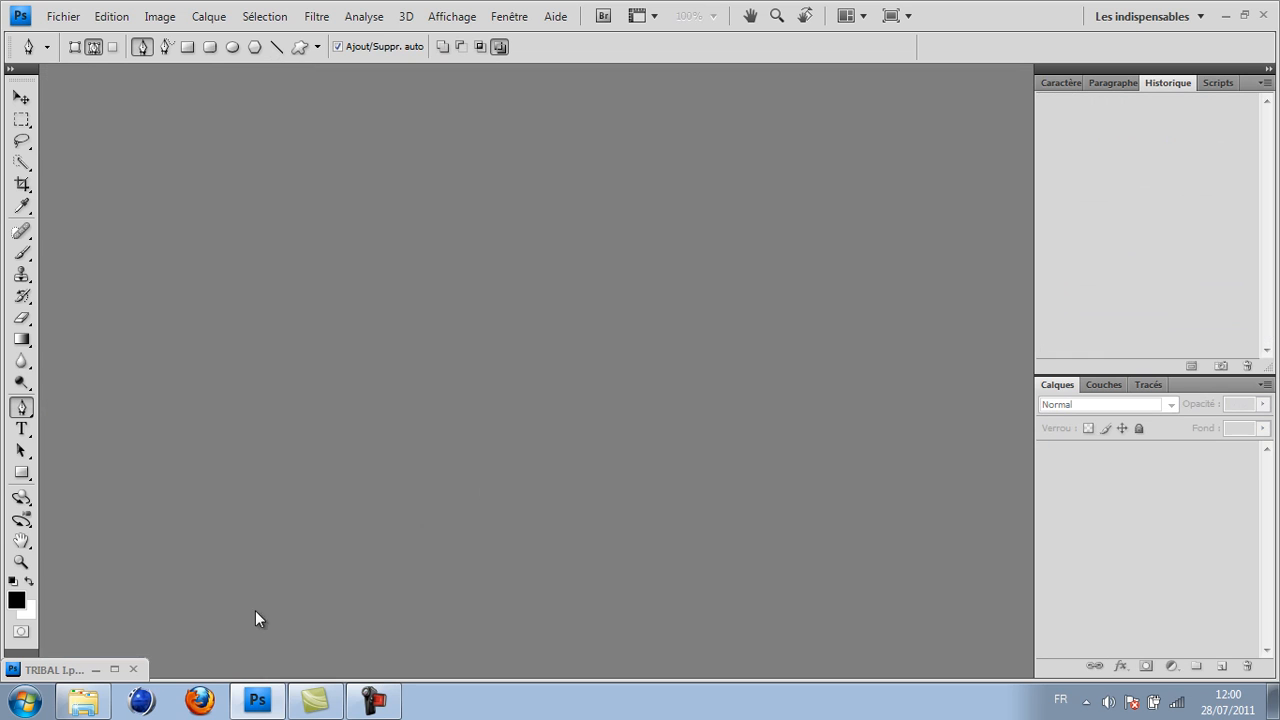
click(95, 669)
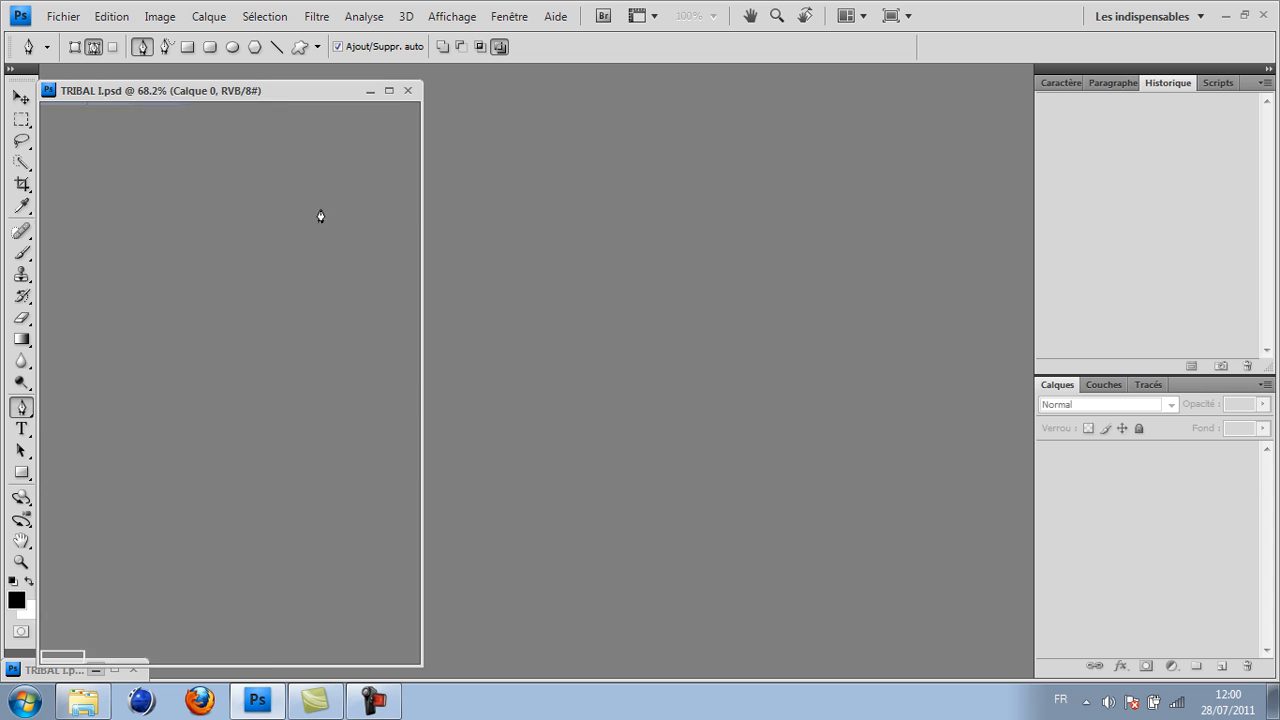
drag(285, 88, 310, 69)
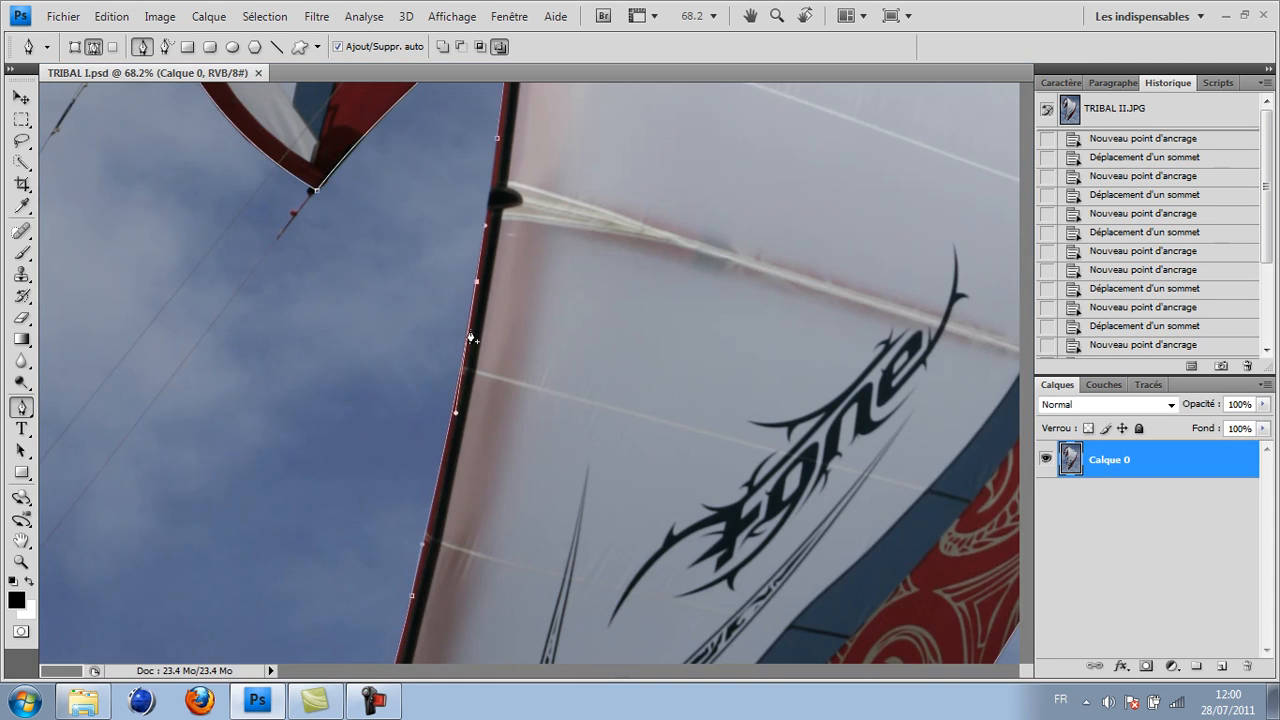
drag(429, 186, 424, 236)
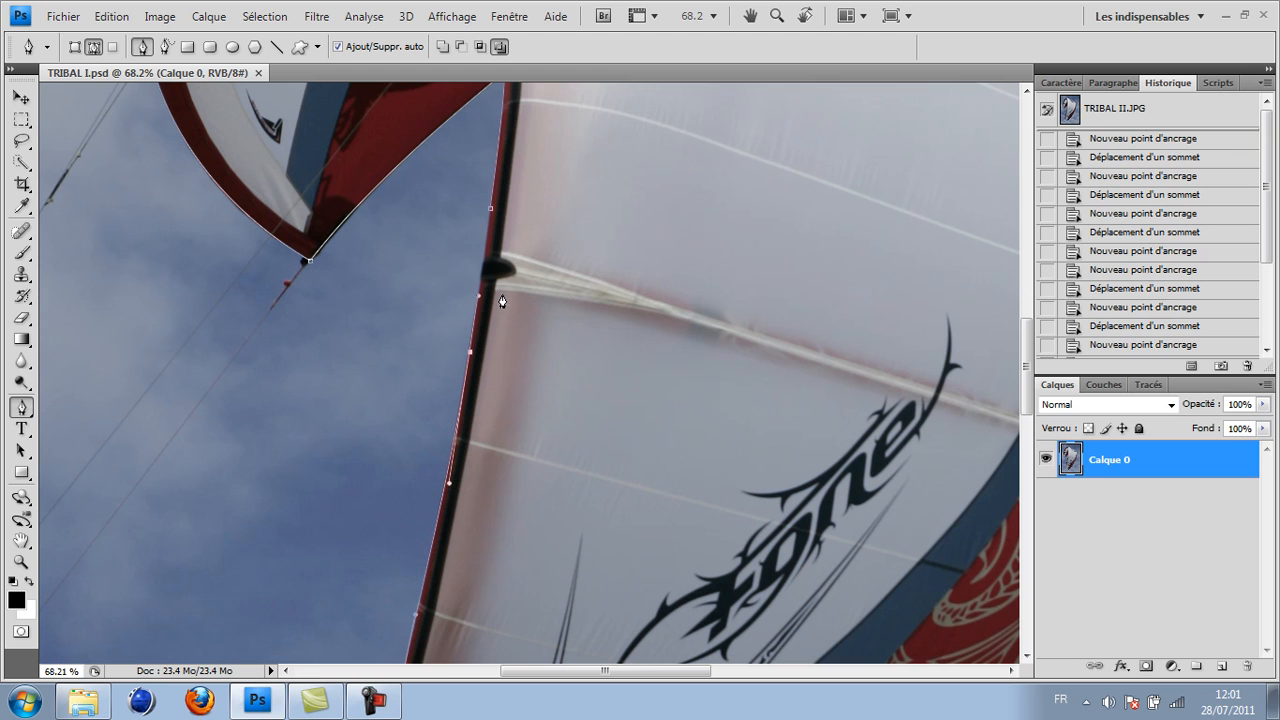
Align the last anchor's handle with the kite's red leading edge and close the path at its starting anchor
drag(446, 302, 419, 313)
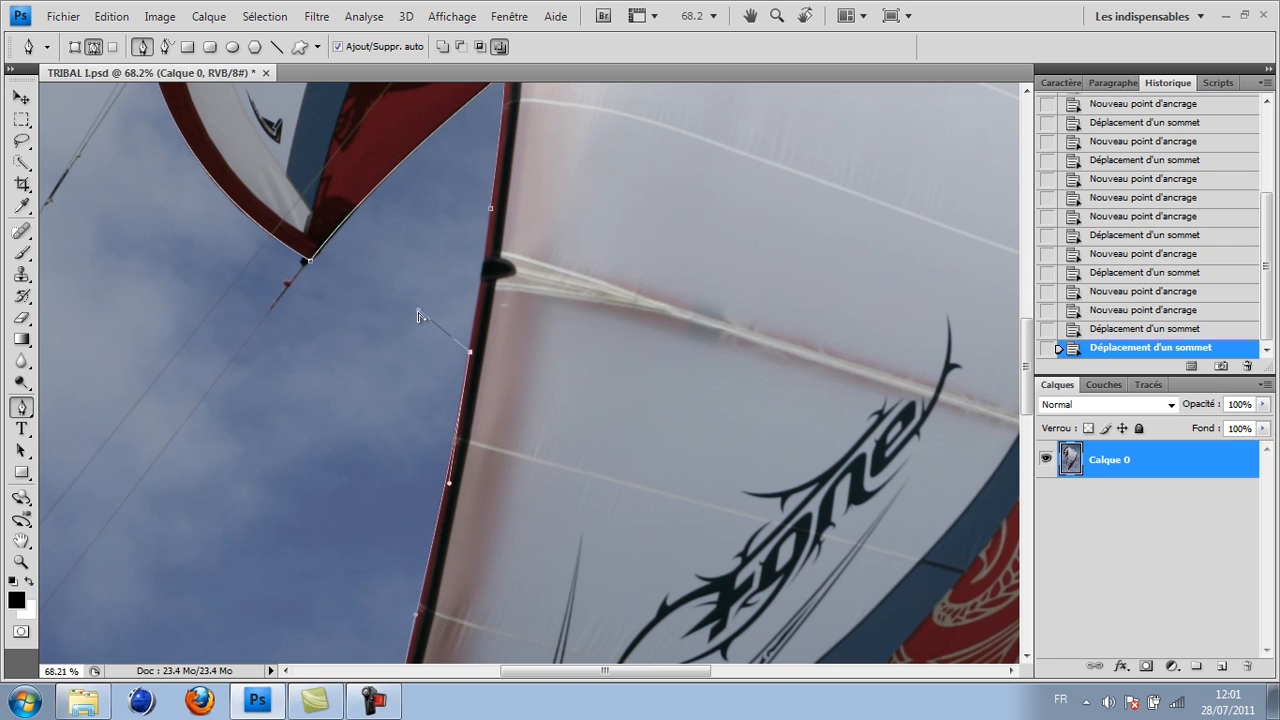
drag(418, 314, 477, 313)
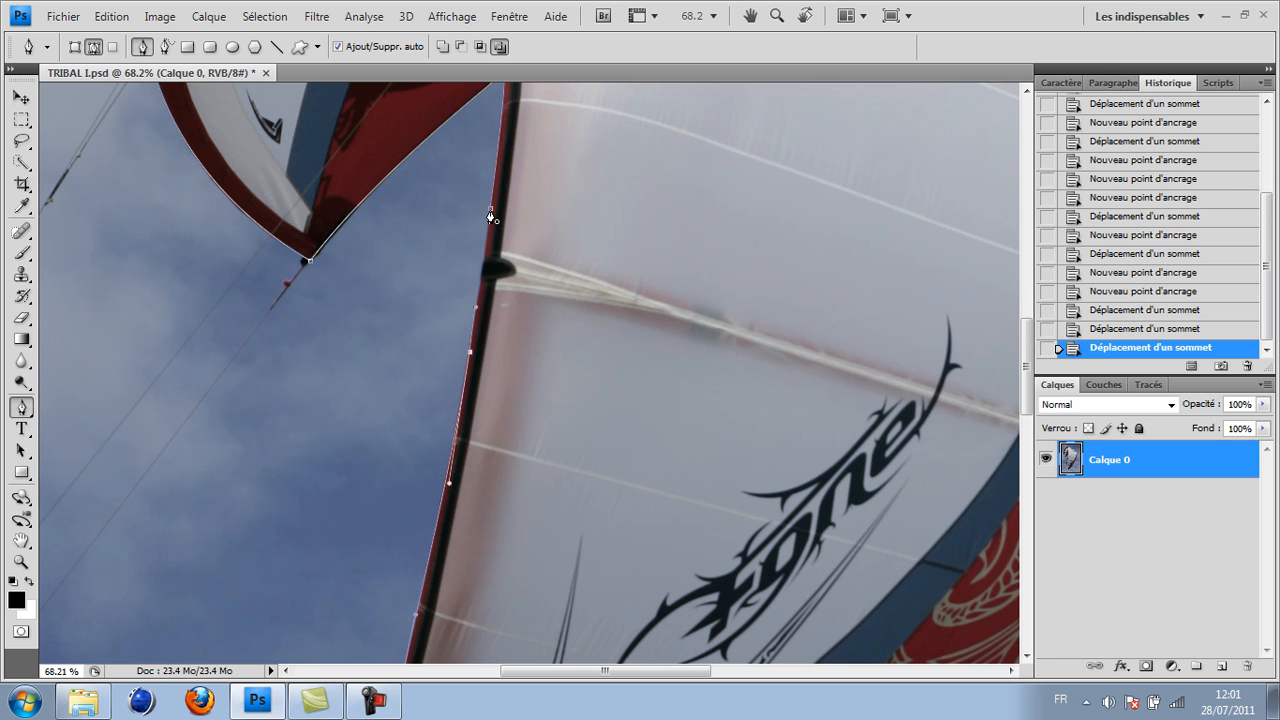
drag(490, 210, 494, 180)
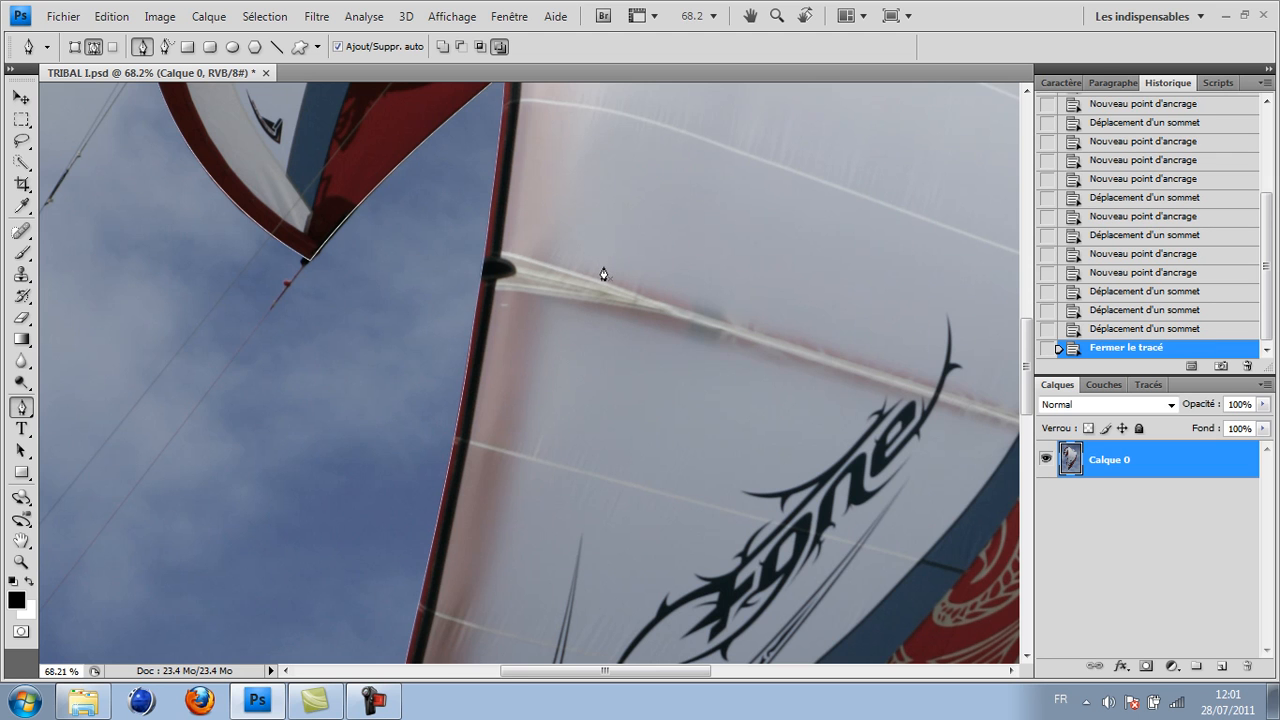
Convert the closed kite path into a new anti-aliased selection with a feather radius of 0 pixels
scroll(603, 274, down, 1)
scroll(603, 274, down, 3)
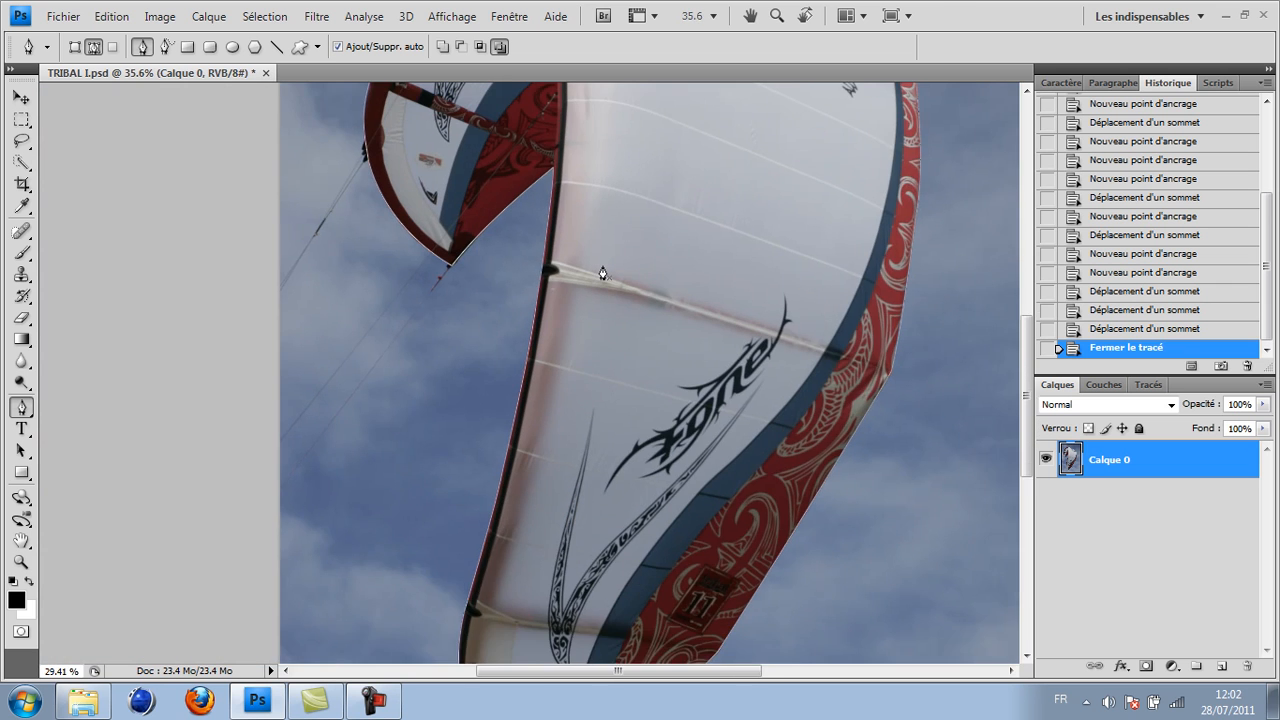
scroll(603, 274, down, 2)
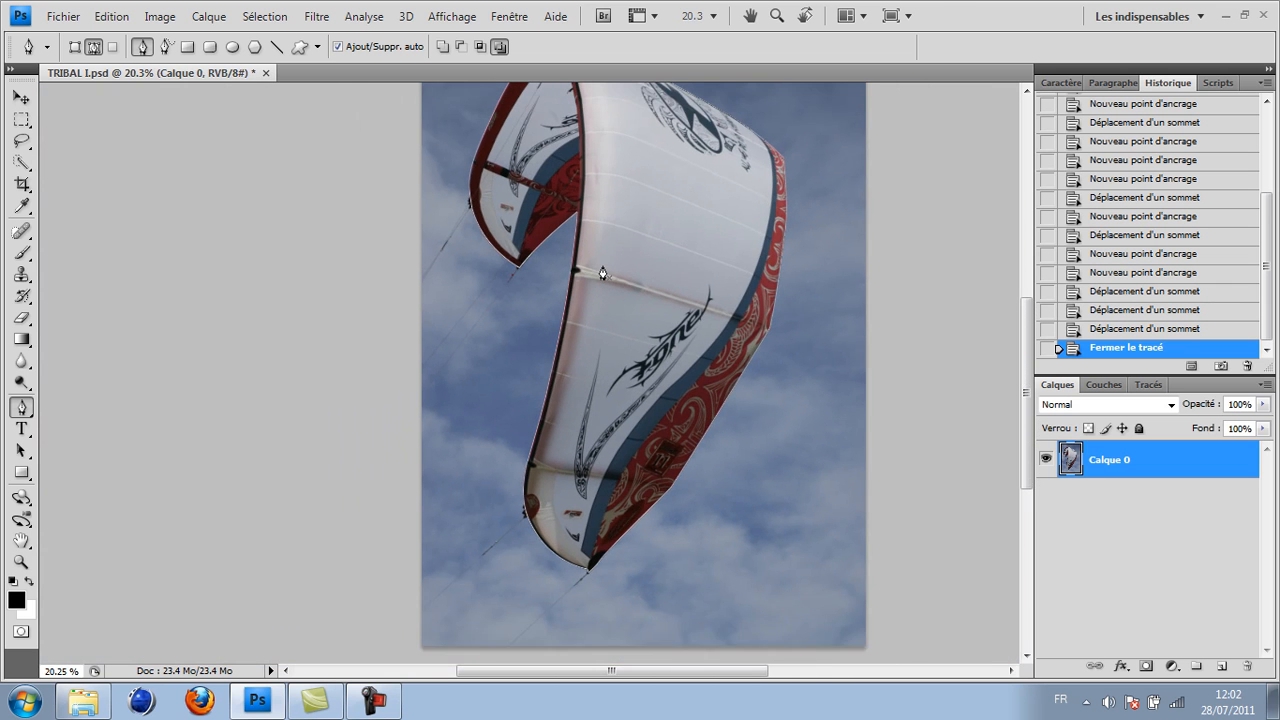
scroll(603, 274, down, 1)
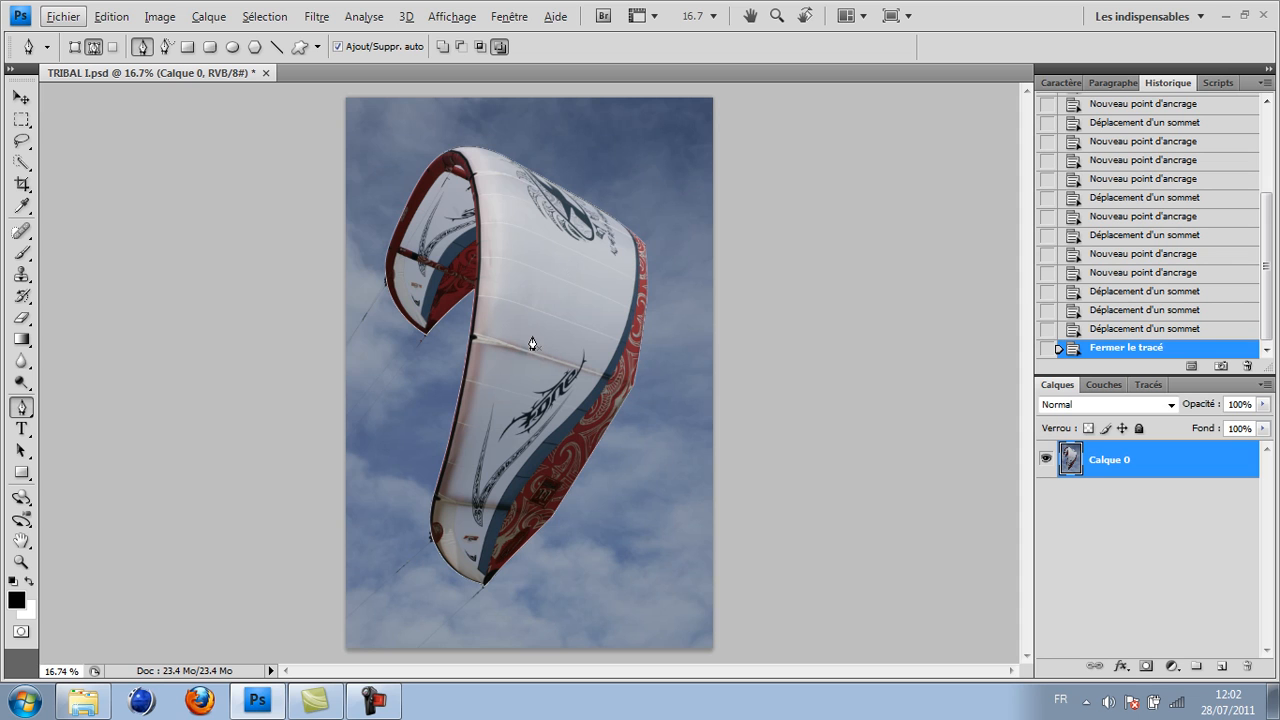
right_click(519, 296)
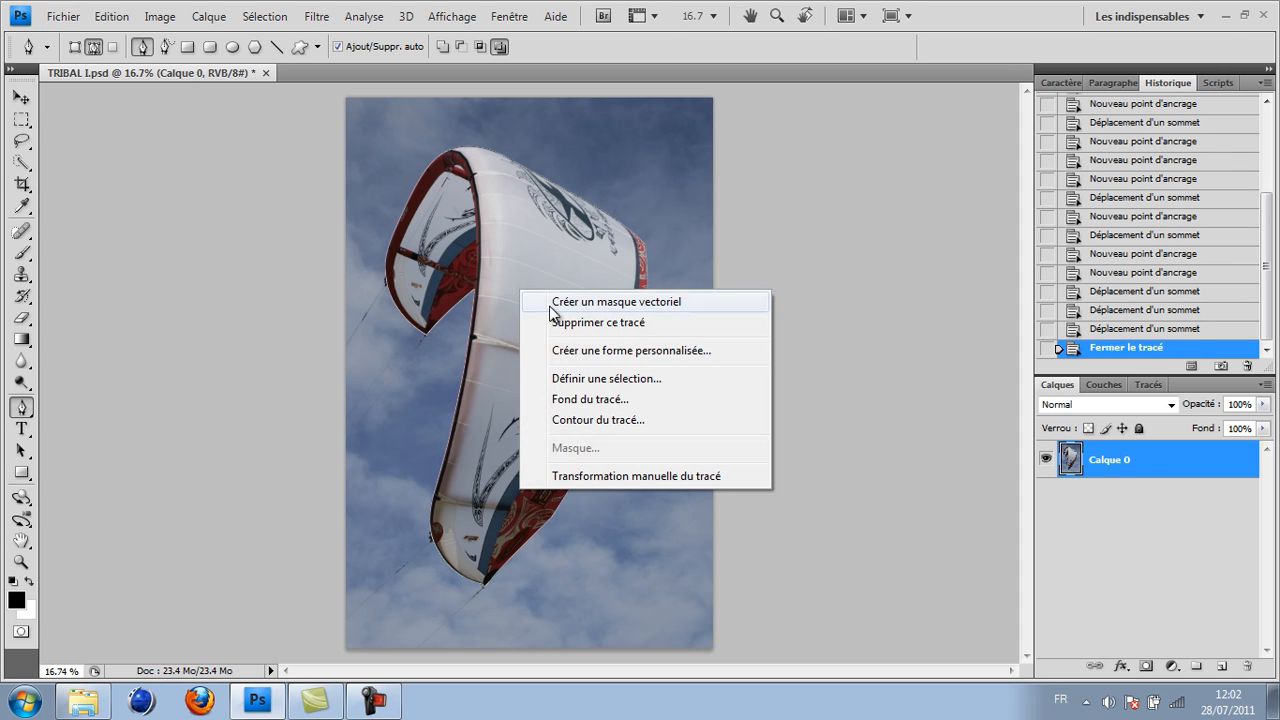
click(590, 378)
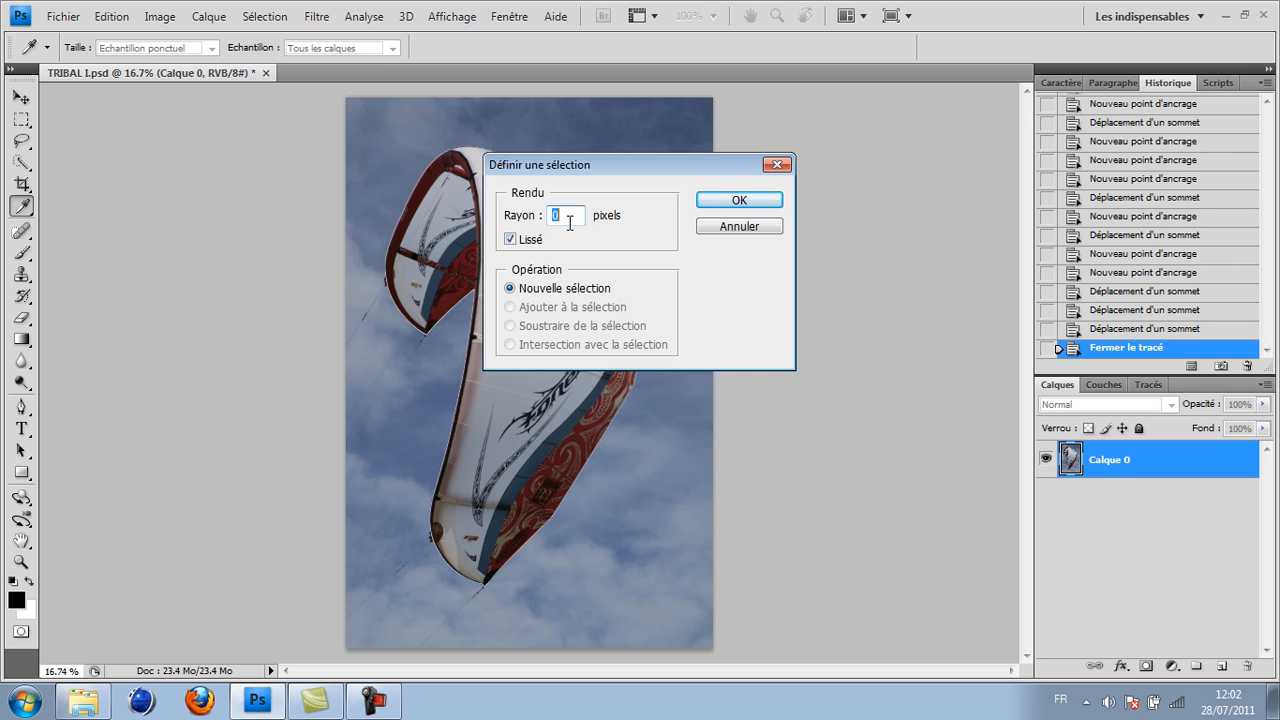
click(713, 199)
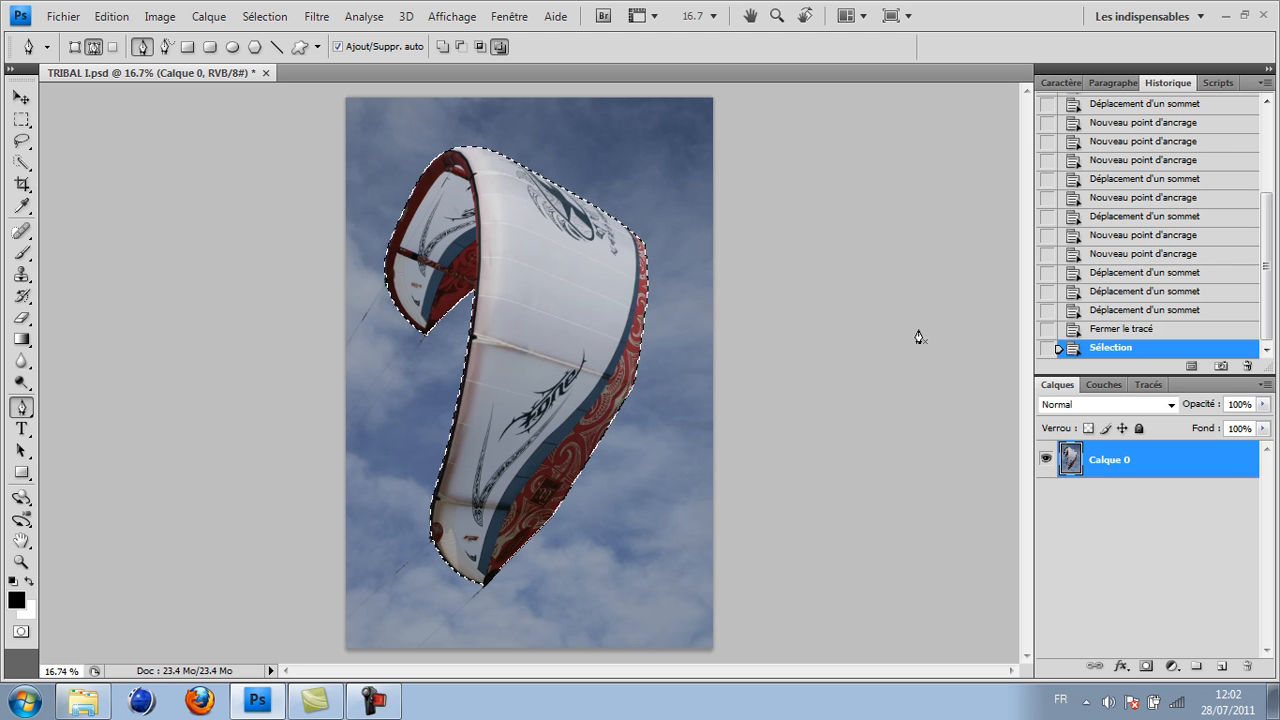
click(1149, 385)
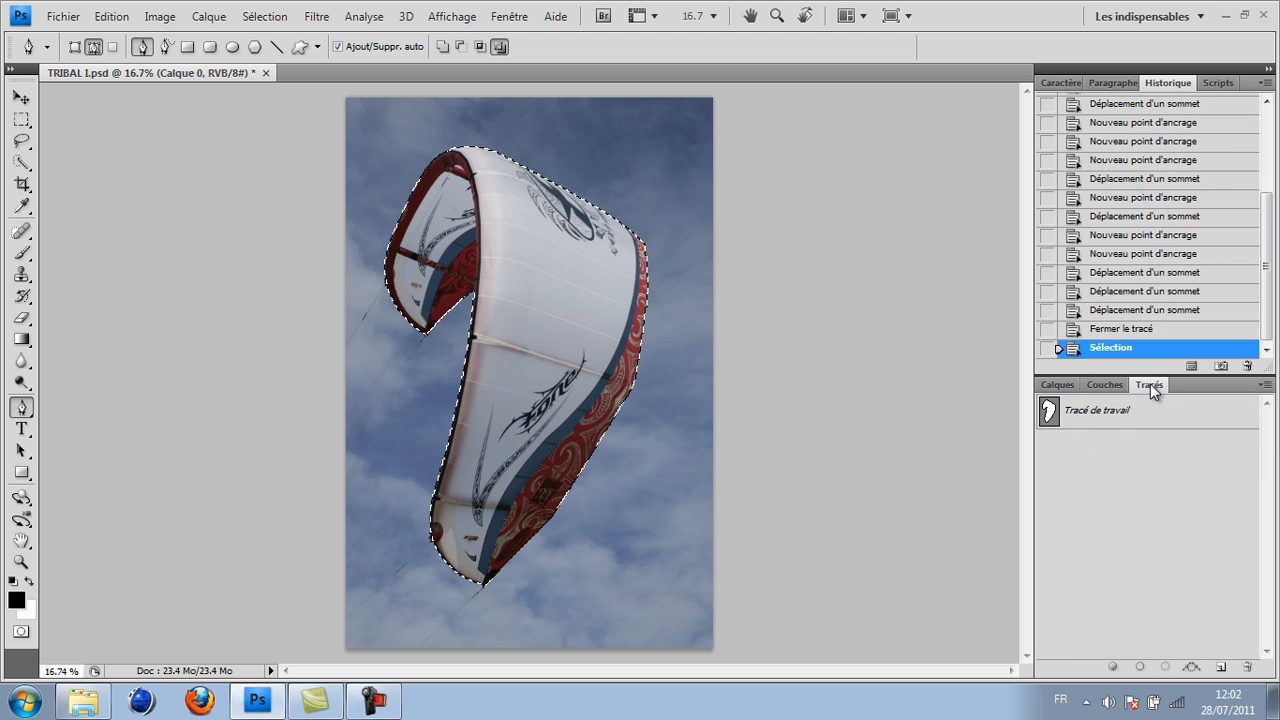
click(1058, 385)
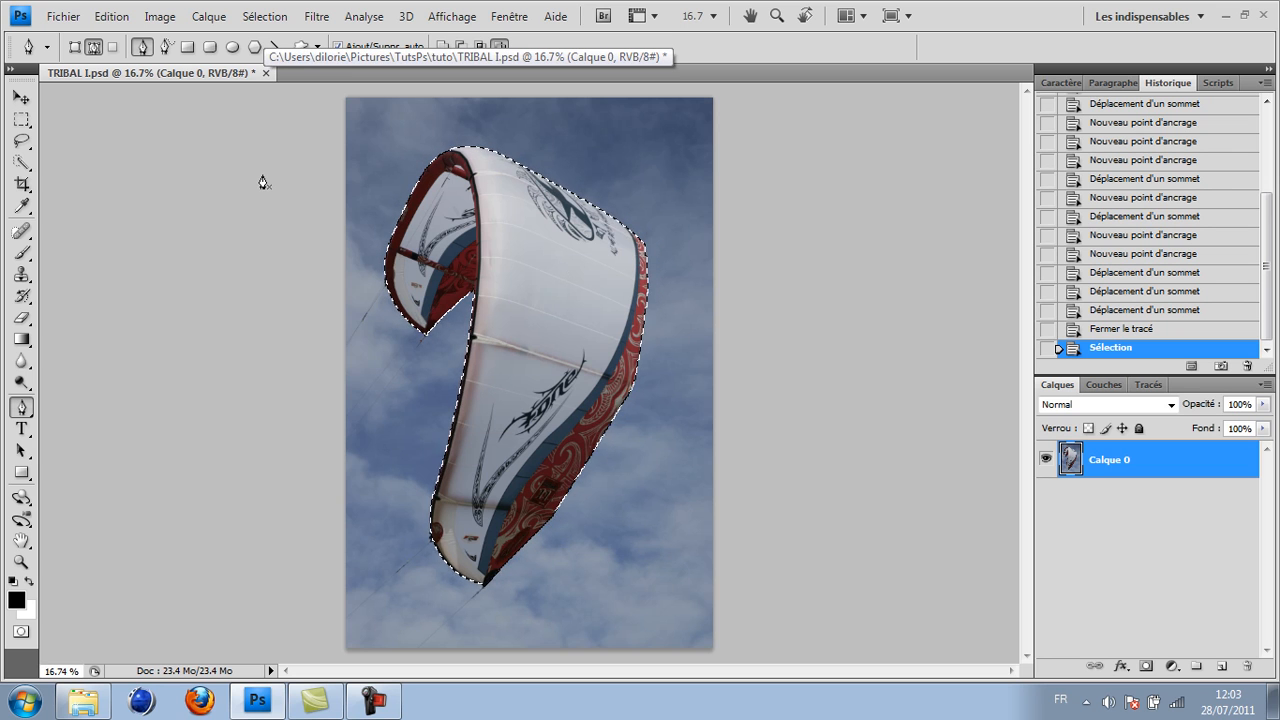
key(ctrl+shift+i)
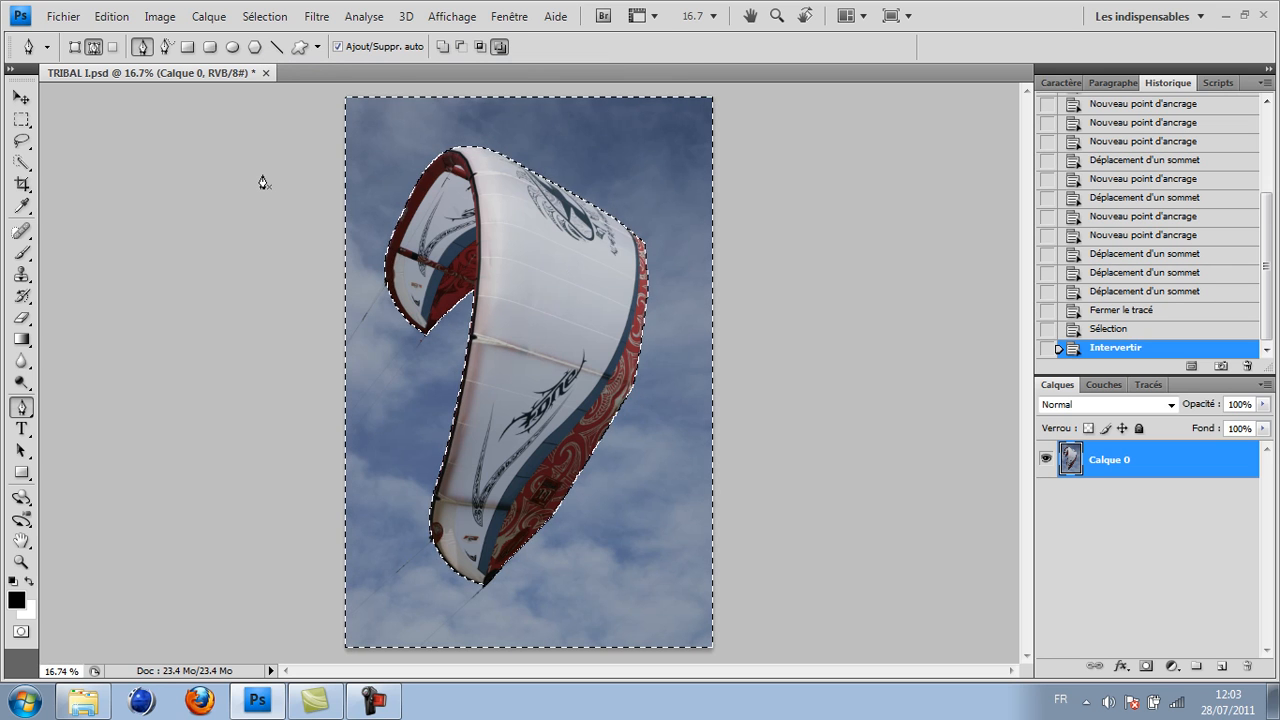
key(ctrl+z)
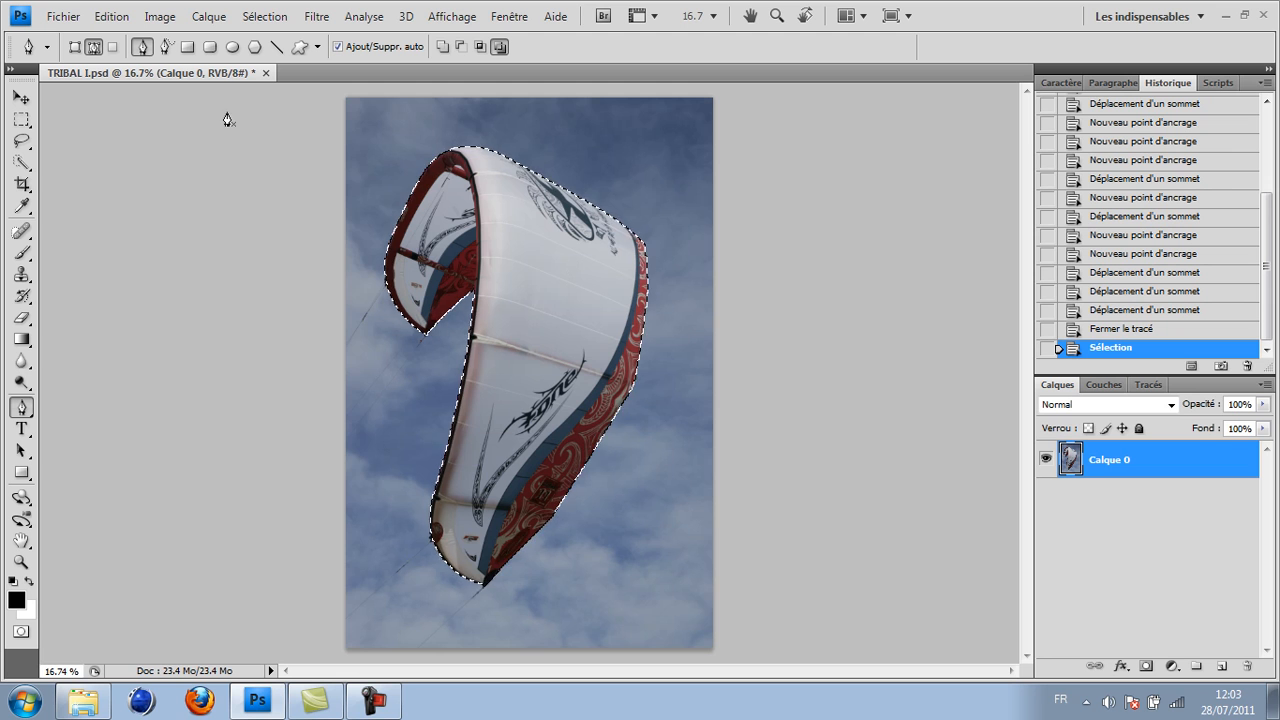
Delete the sky around the kite by inverting the selection, and deselect everything
click(280, 20)
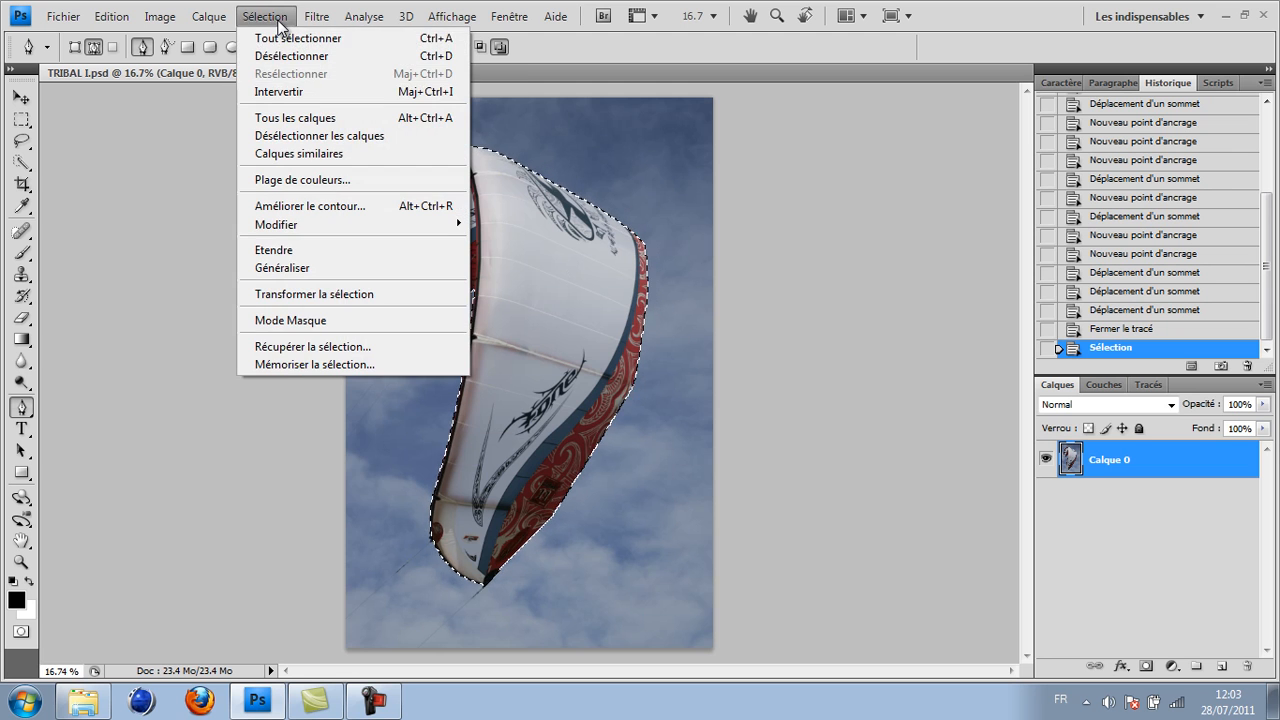
click(286, 92)
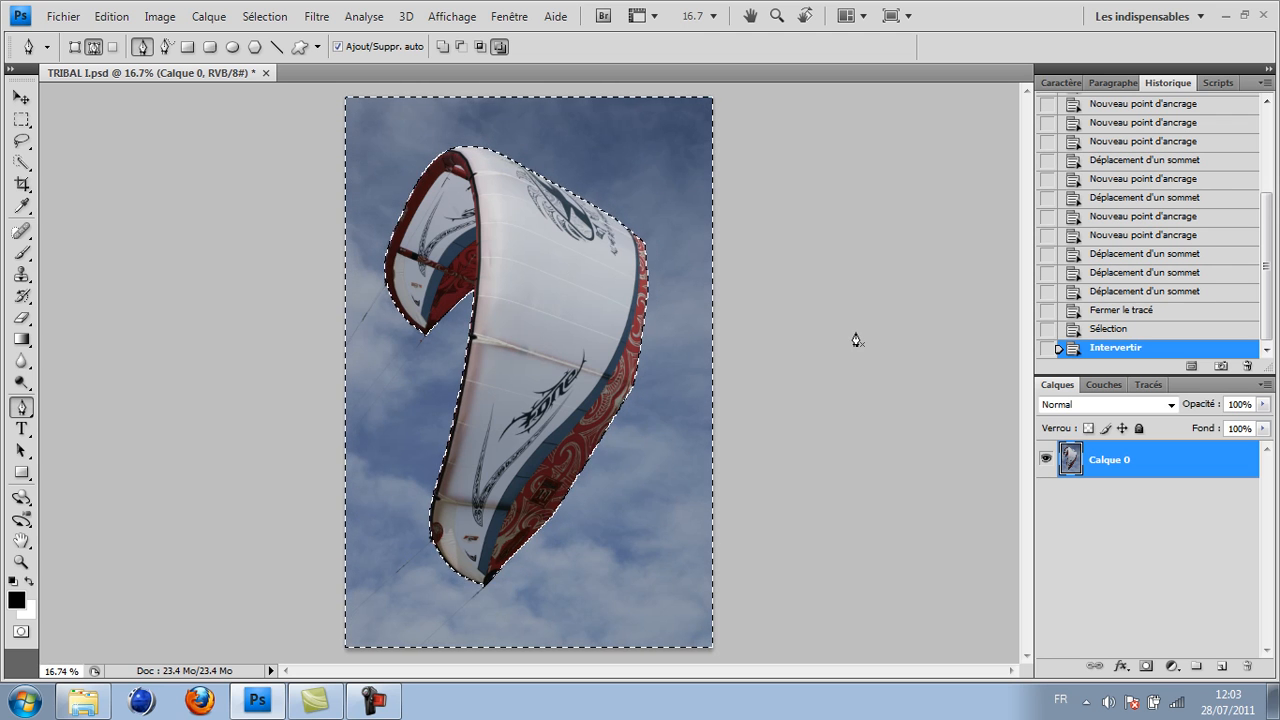
key(Delete)
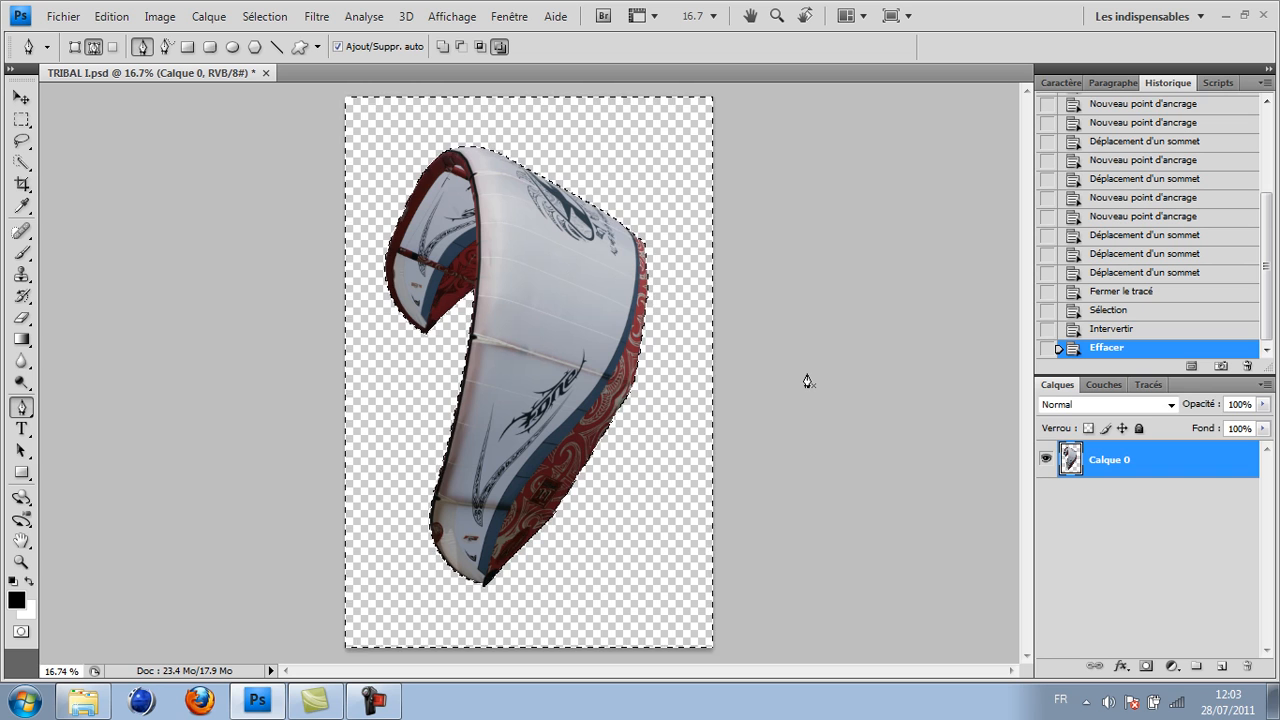
key(ctrl+d)
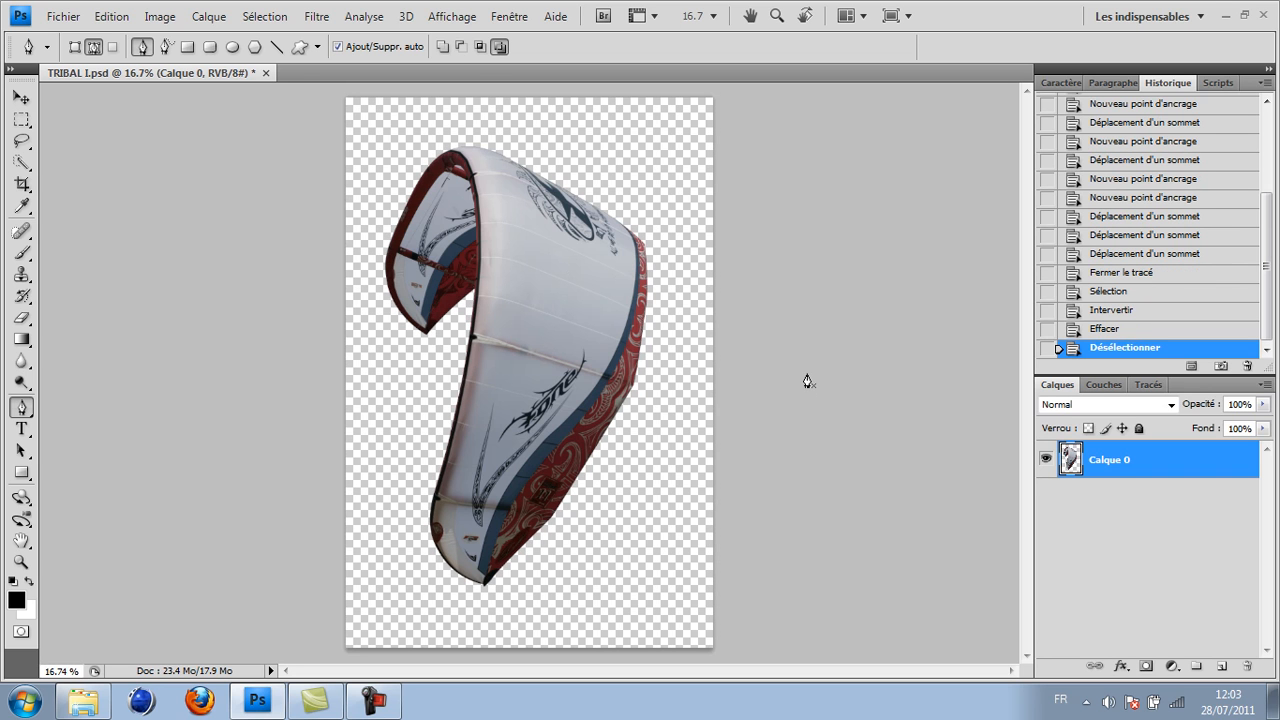
click(272, 18)
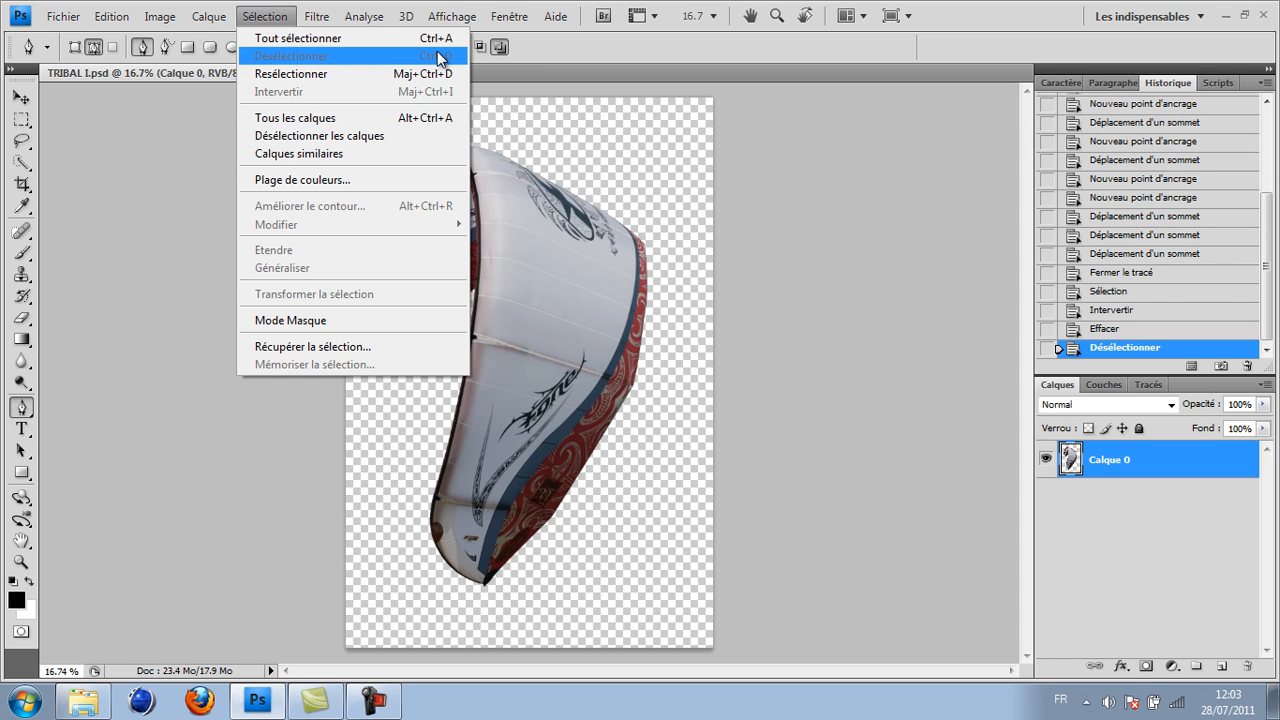
click(734, 178)
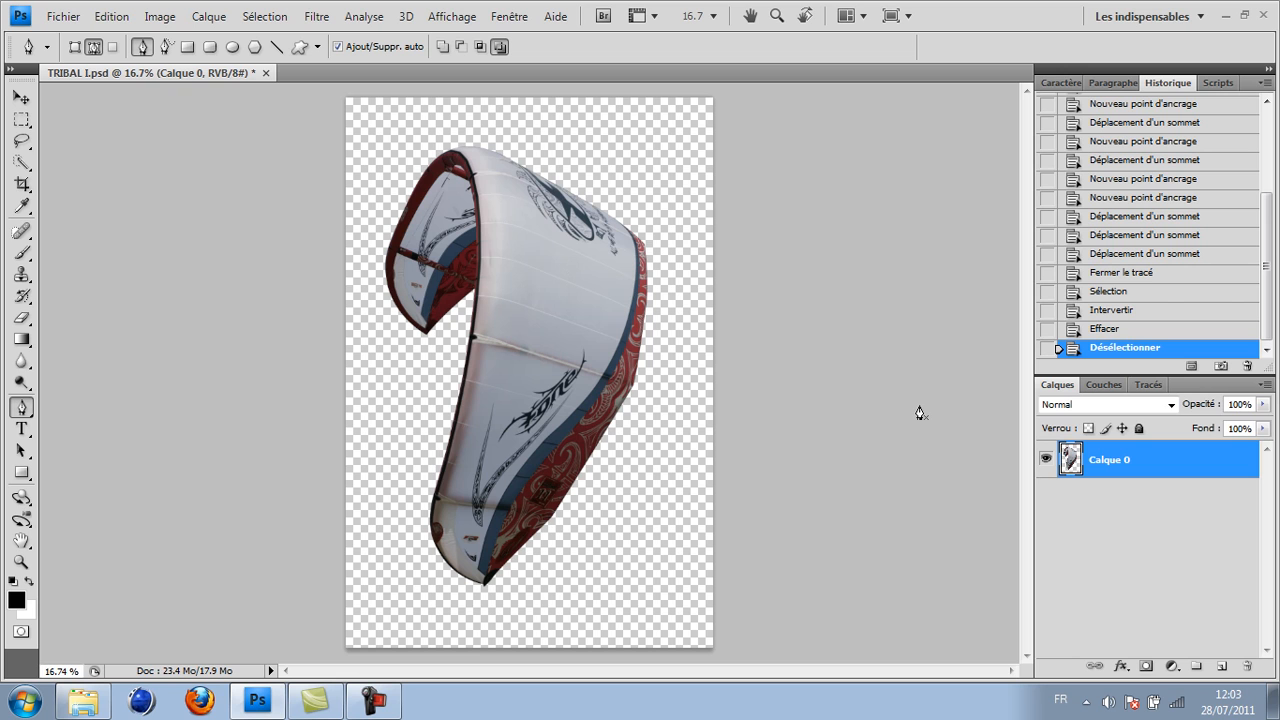
Add a gradient fill layer using the "Violet, orange" preset with the linear style at 90°
click(1173, 668)
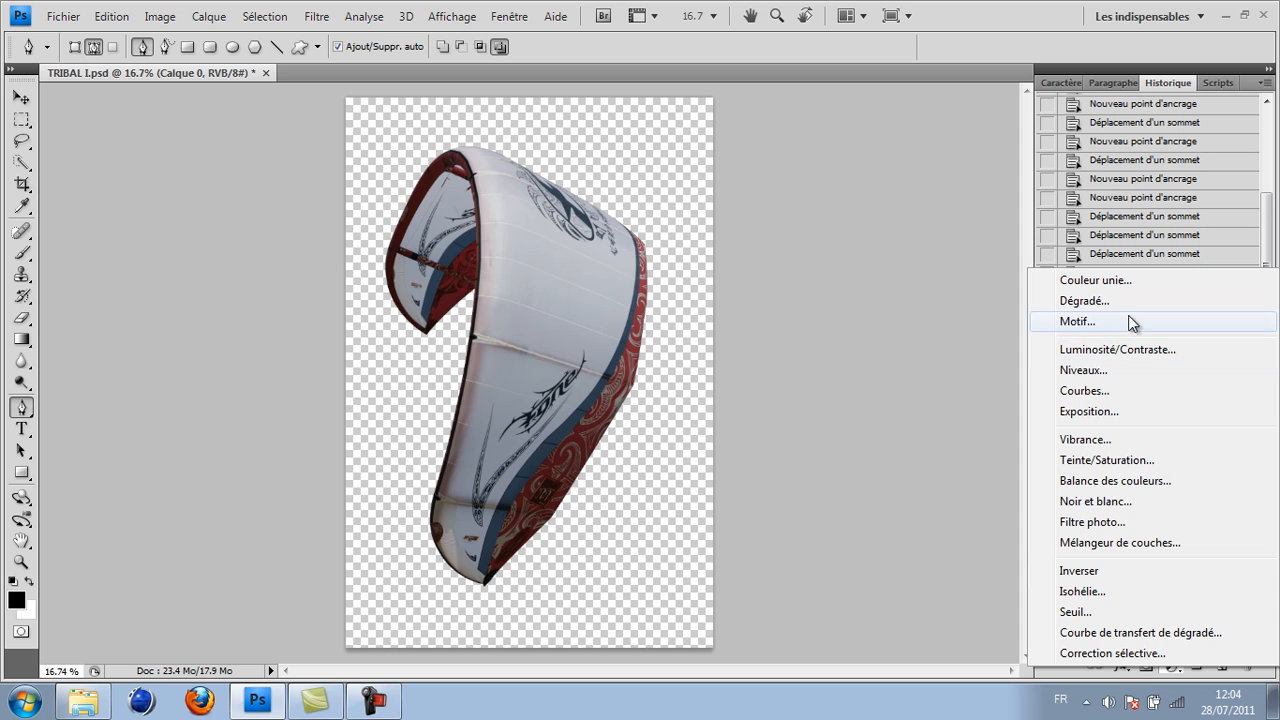
click(1100, 300)
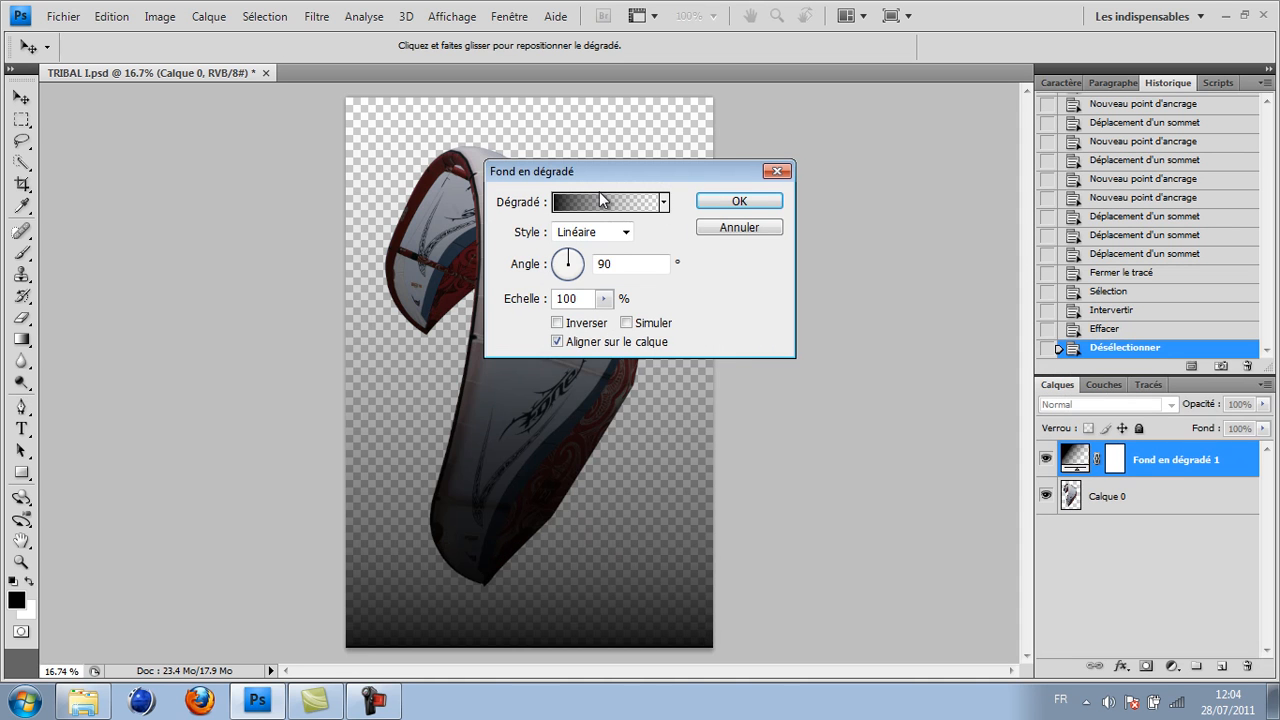
click(600, 200)
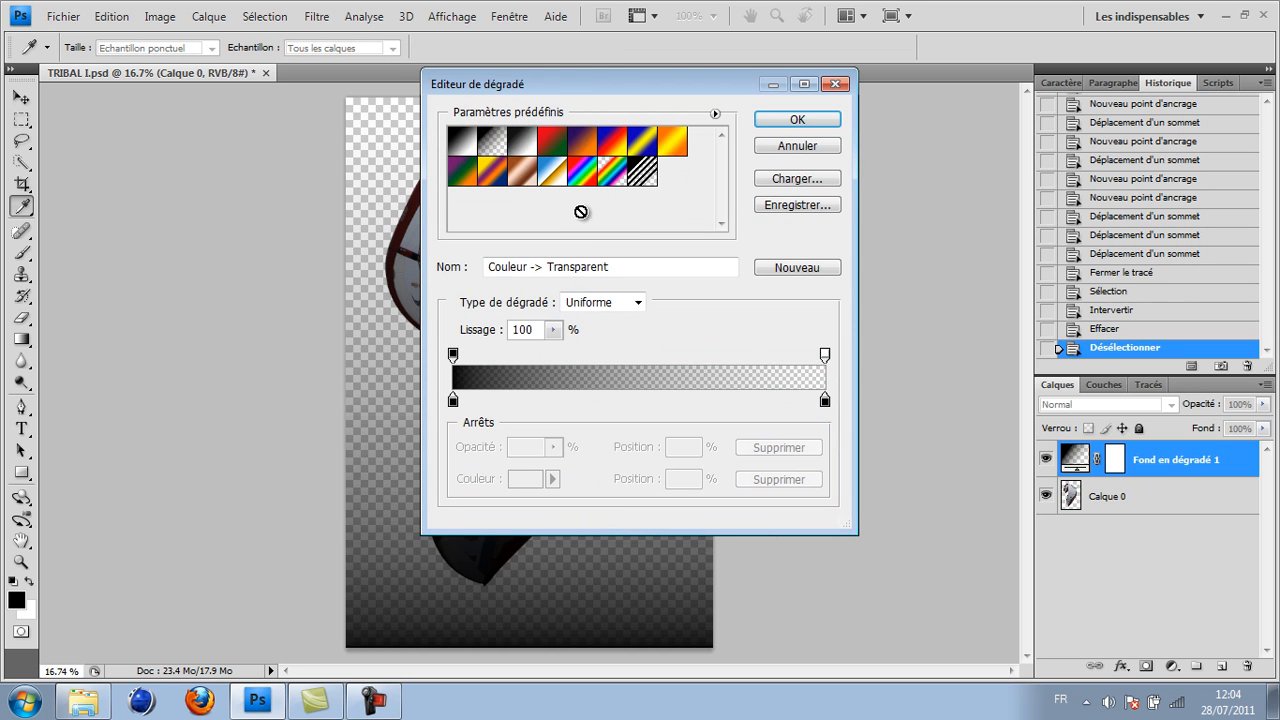
click(586, 150)
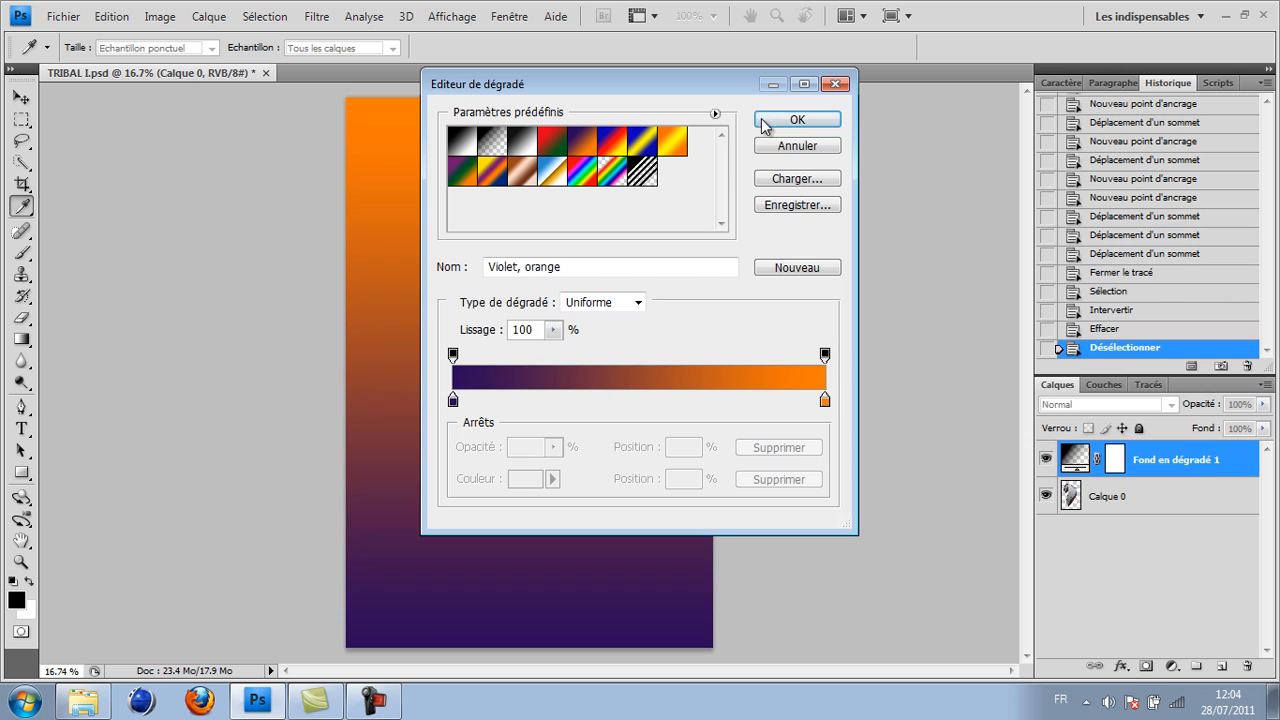
click(796, 126)
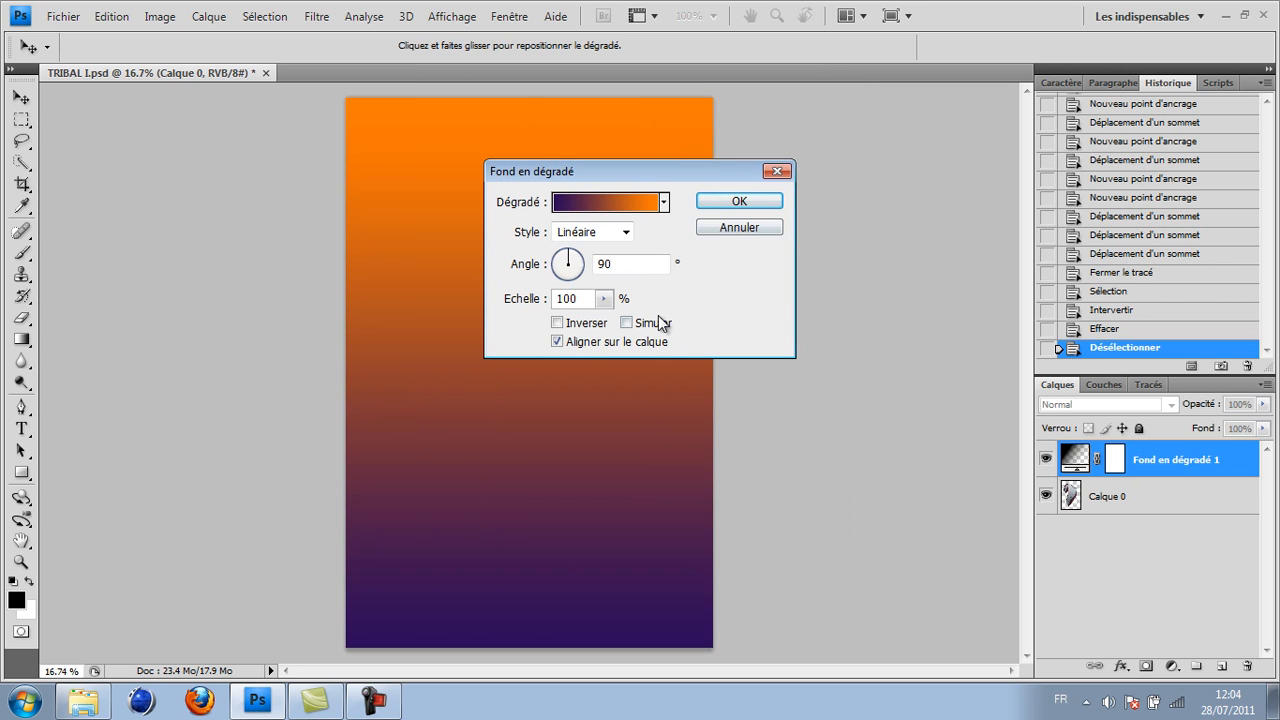
click(741, 204)
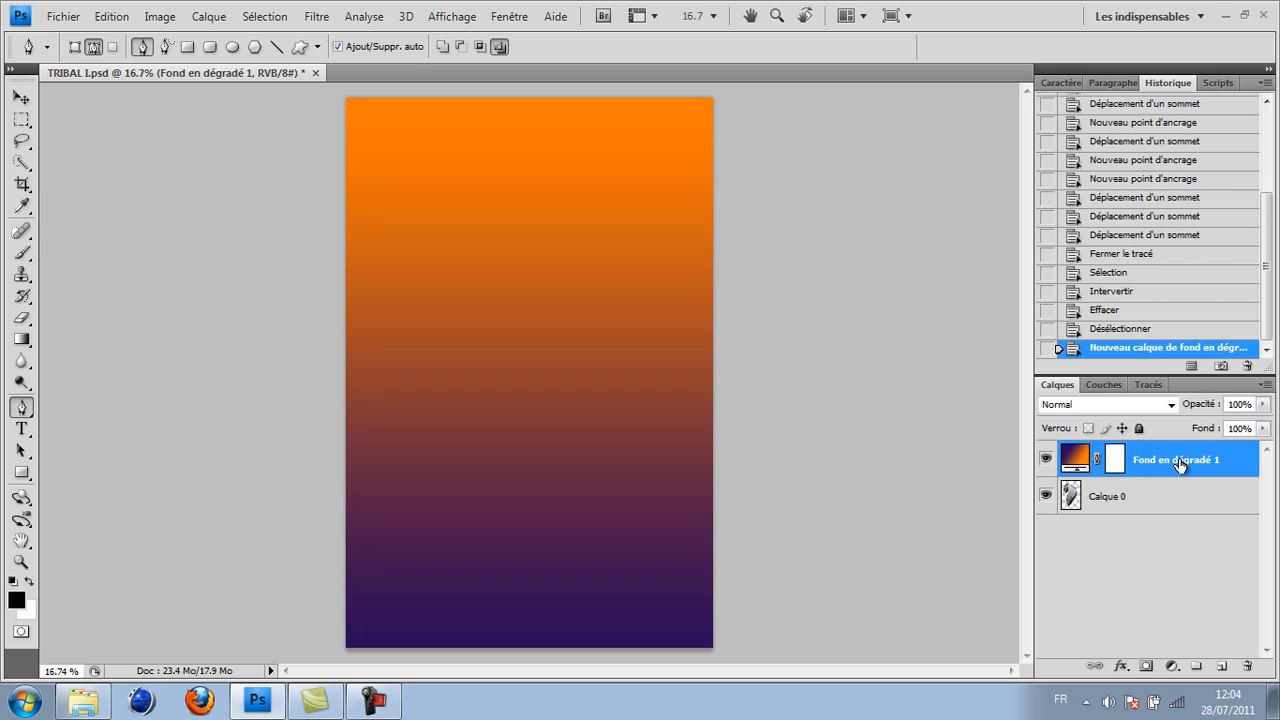
Move the gradient fill layer below the kite layer Calque 0 and leave the gradient layer selected
drag(1180, 463, 1172, 543)
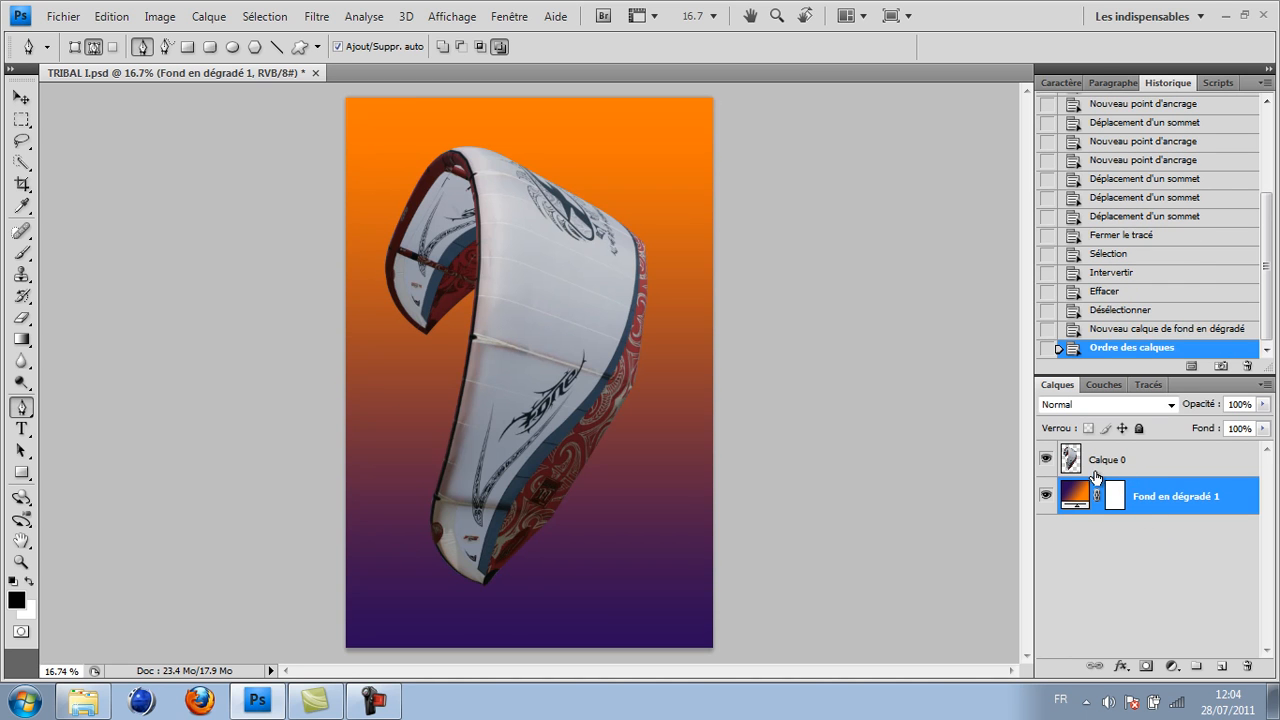
click(1151, 466)
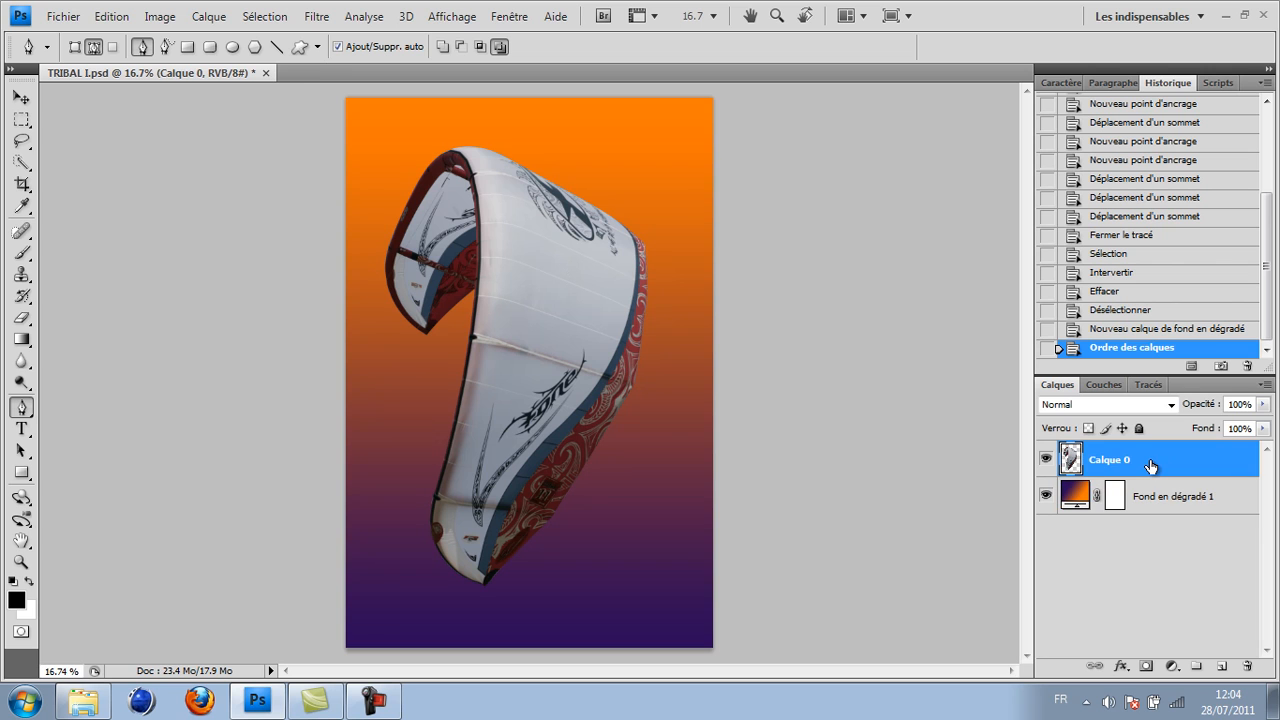
click(1225, 507)
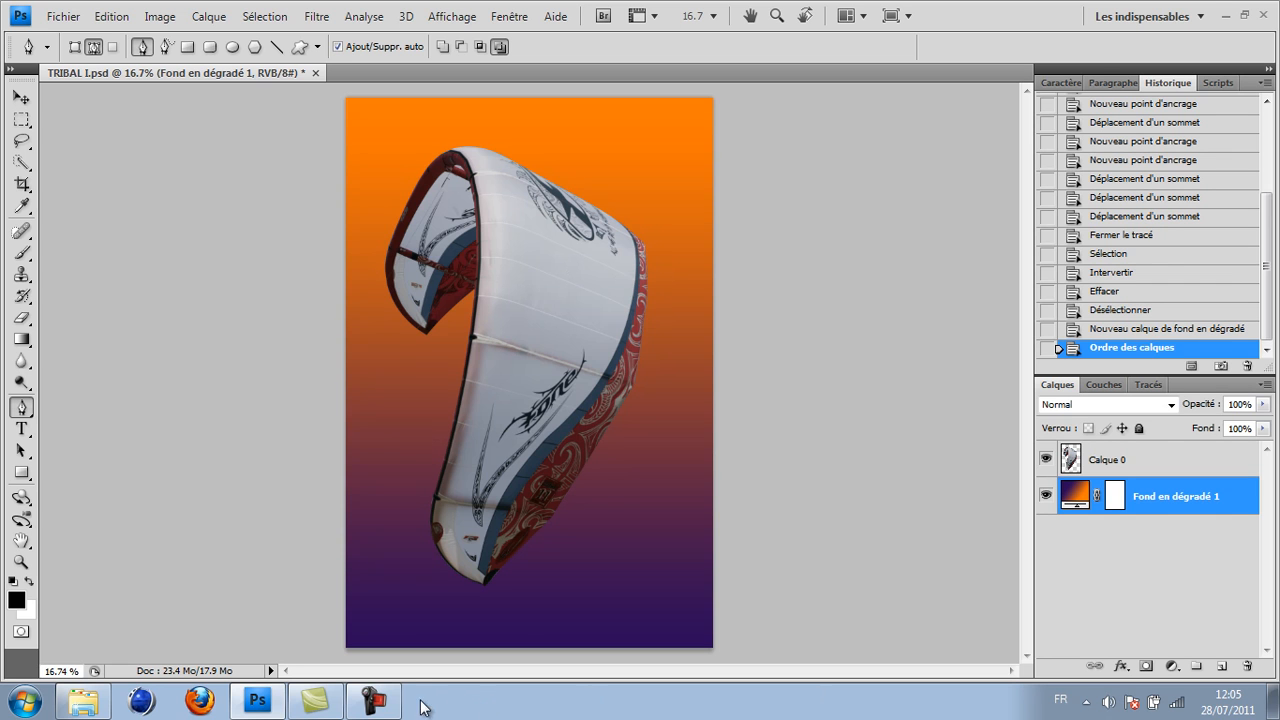
click(373, 701)
drag(393, 301, 936, 203)
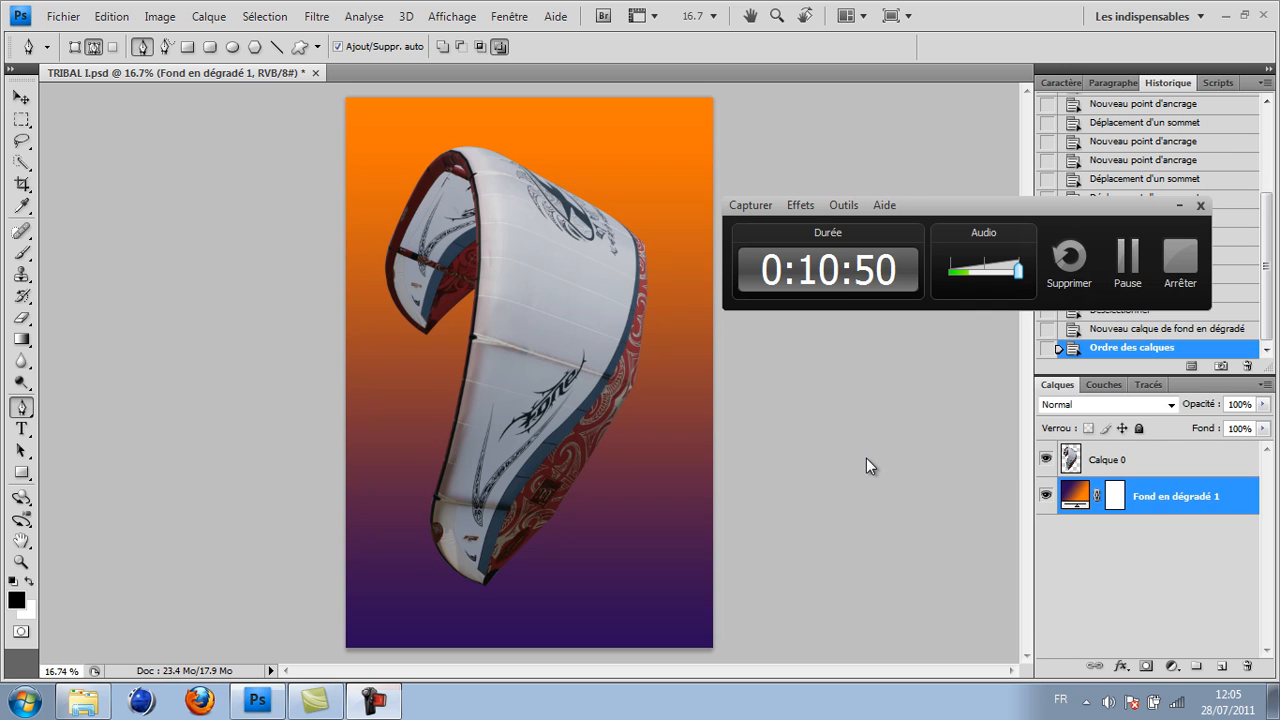